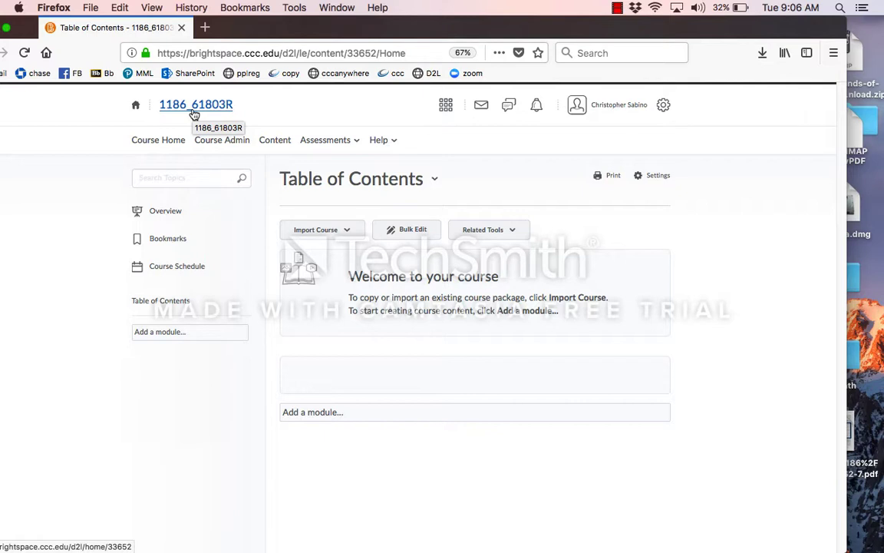
Add a module named MML to the course's table of contents
left_click_drag(310, 29, 342, 29)
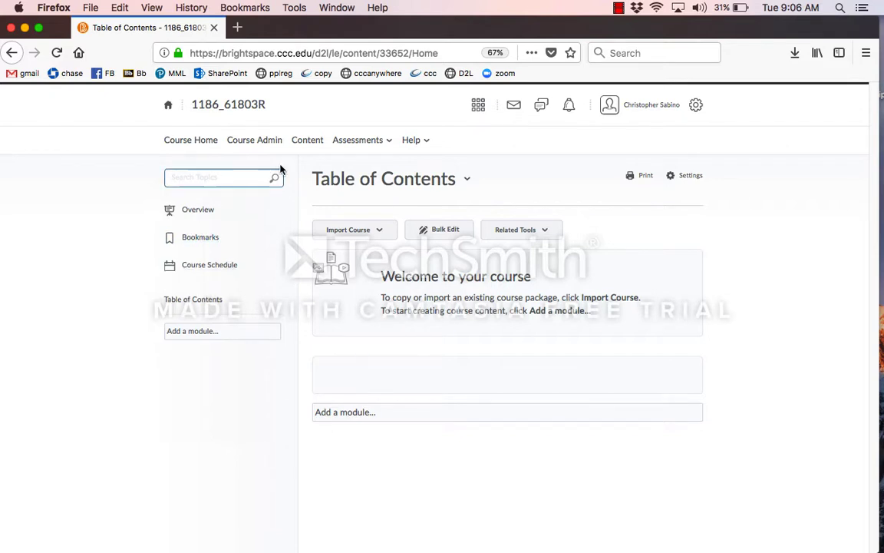
left_click(216, 335)
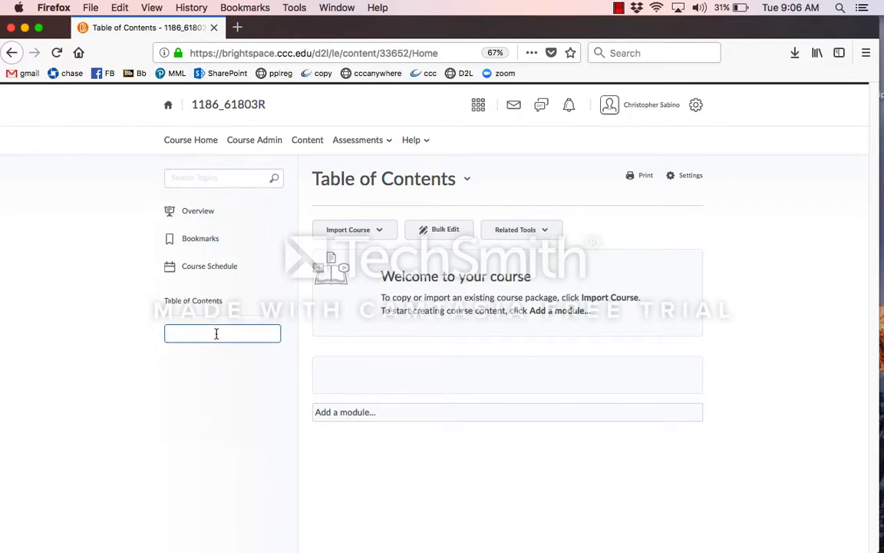
type("MML")
key("Return")
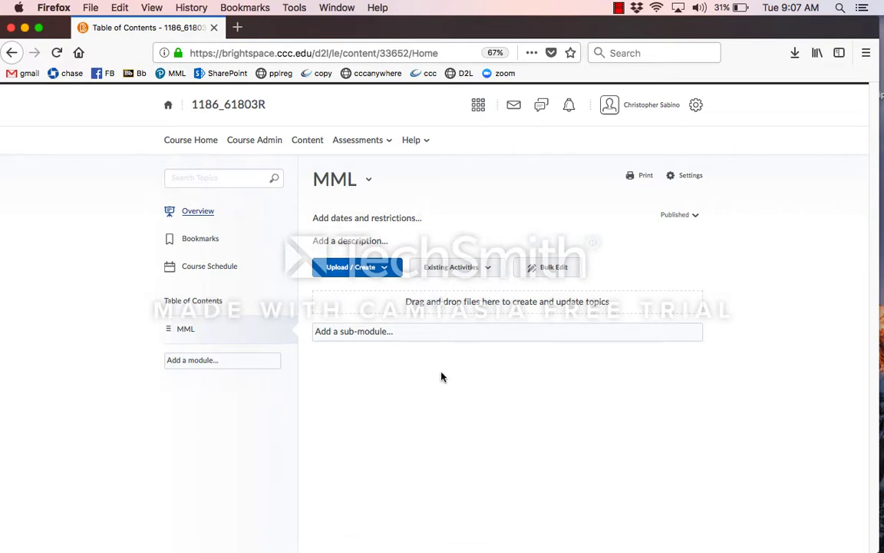
Open the Course Builder from course administration and place a new MyLab and Mastering item on the MML module
left_click(261, 140)
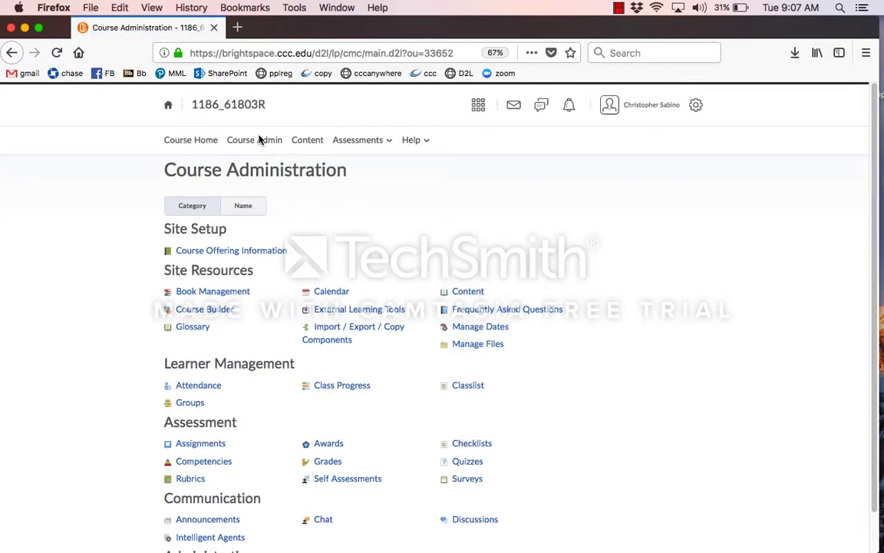
left_click(221, 311)
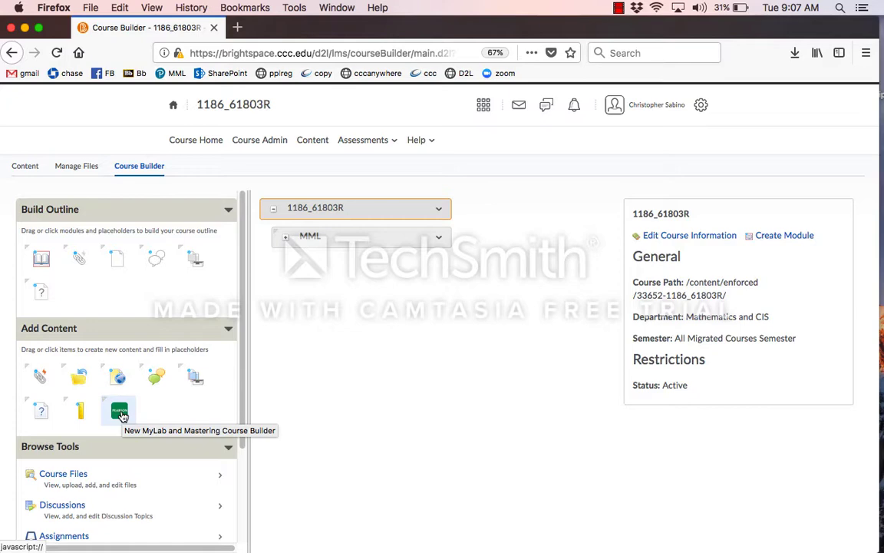
left_click_drag(121, 415, 338, 242)
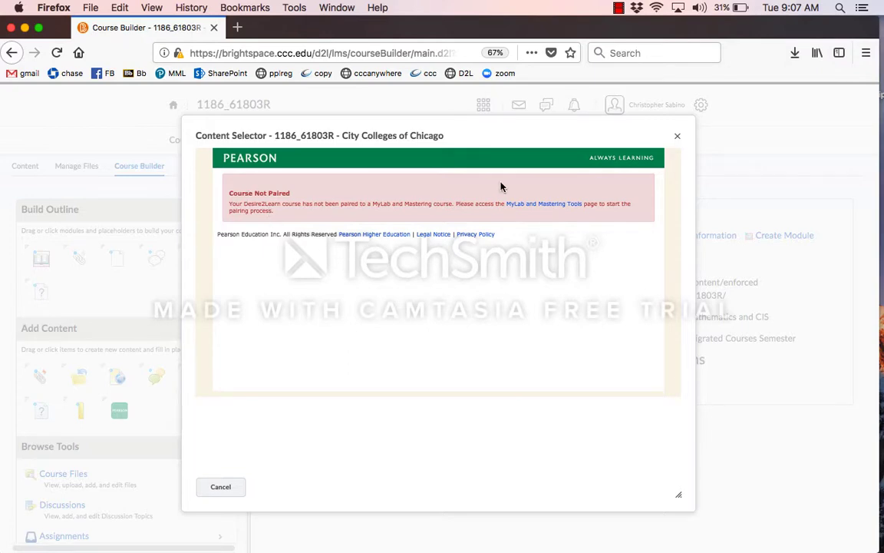
Go to the MyLab and Mastering Tools, start selecting a product for this course, and list the existing courses available to copy
left_click(550, 207)
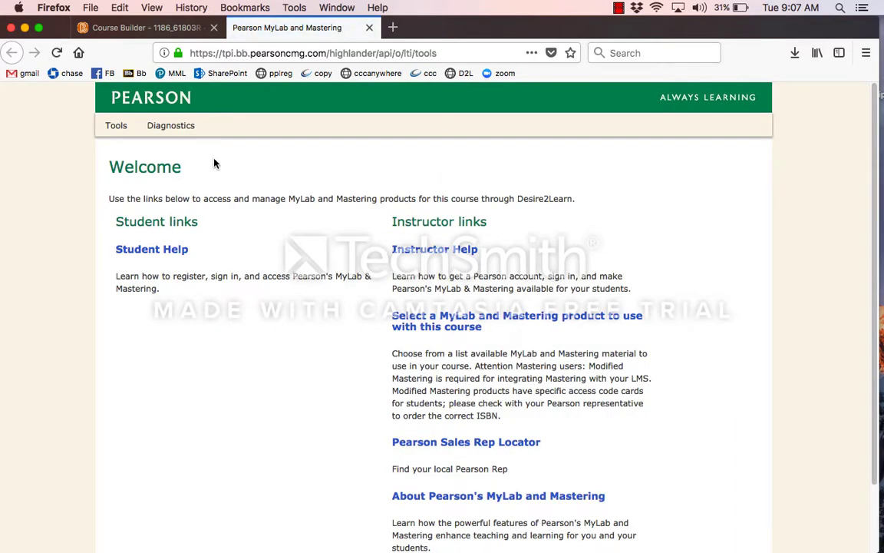
left_click(453, 321)
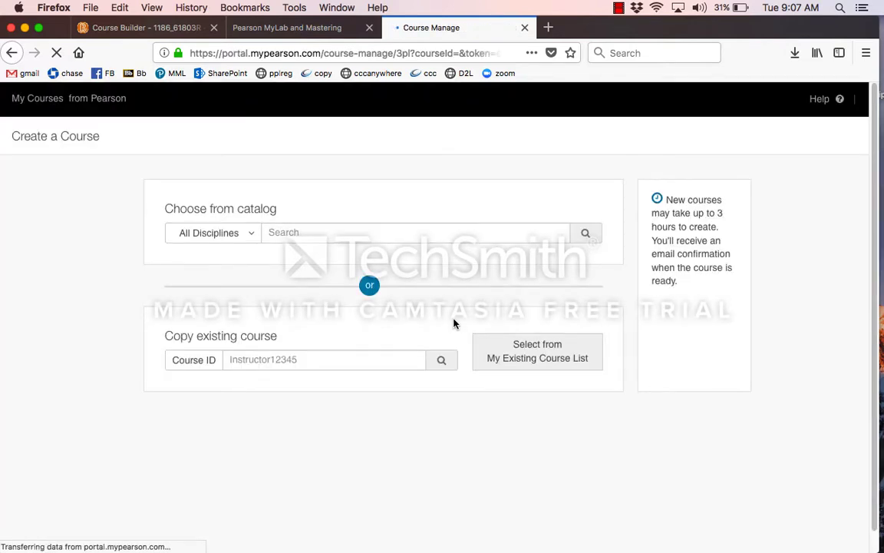
left_click(537, 353)
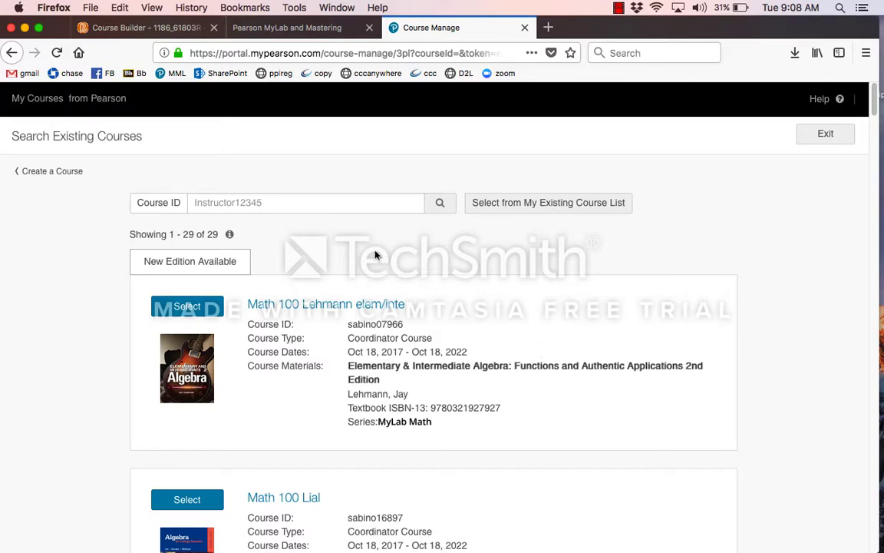
Find MFET 1 Spring 2018 in the existing course list and select it as the course to copy
scroll(375, 255, "down", 10)
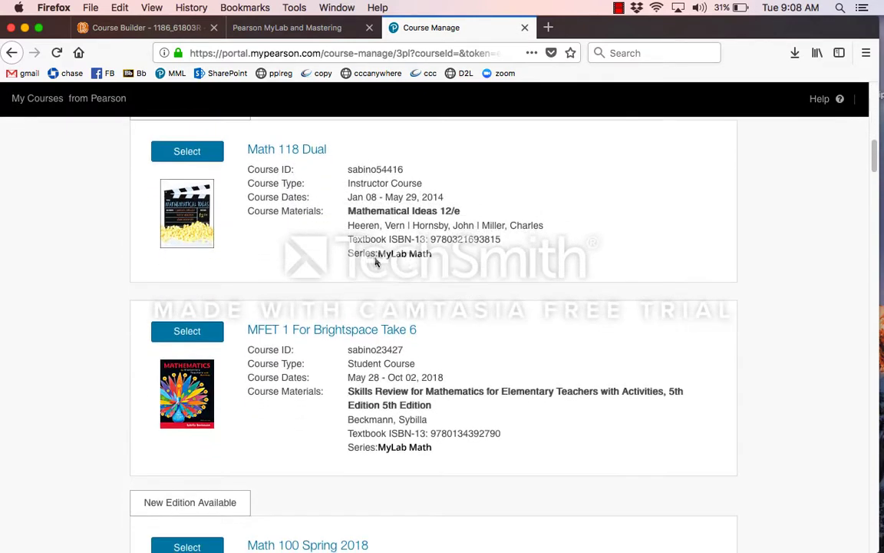
scroll(124, 267, "down", 3)
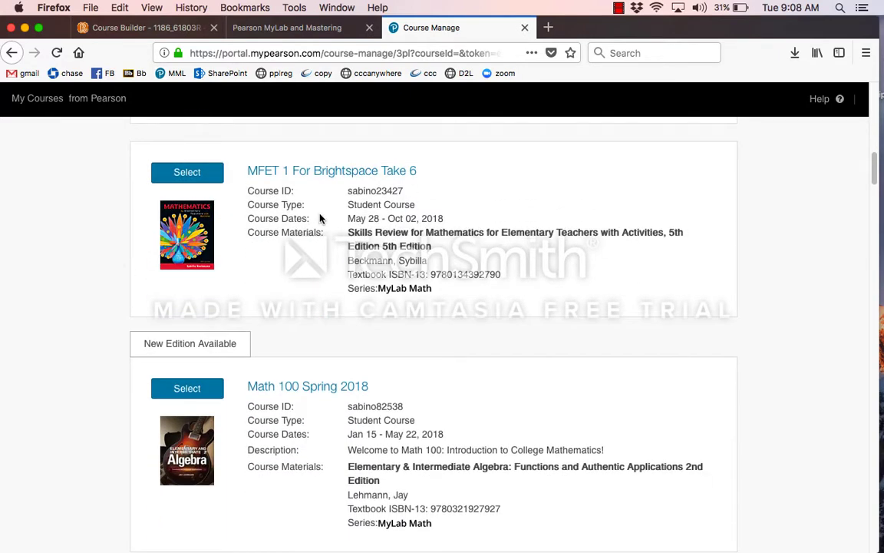
scroll(375, 233, "down", 8)
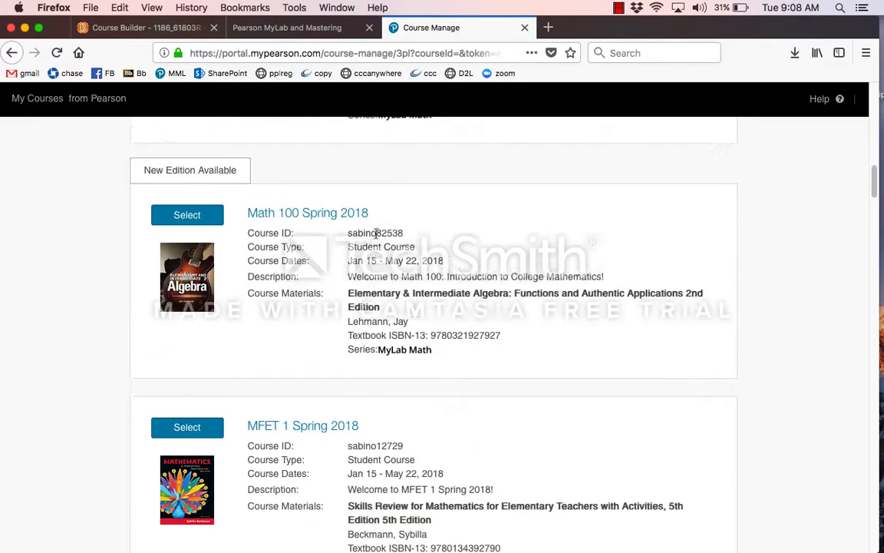
scroll(316, 219, "up", 1)
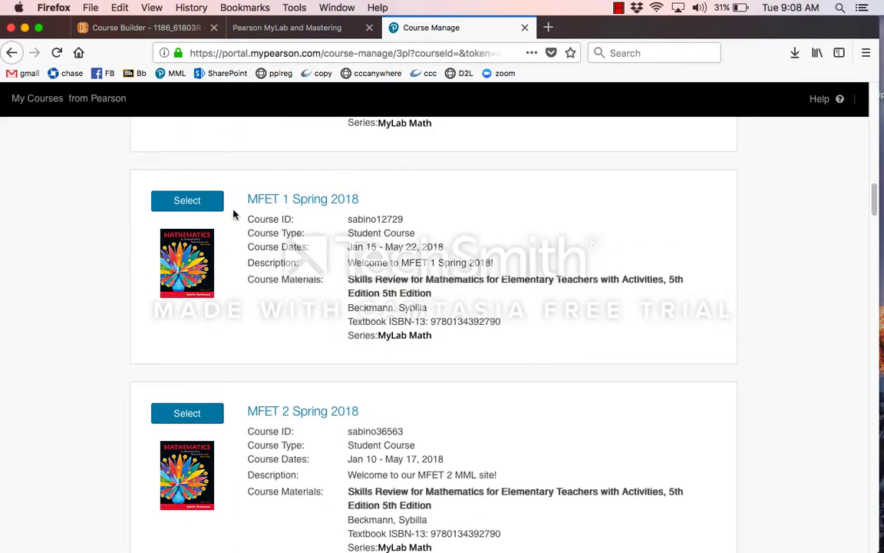
left_click(201, 203)
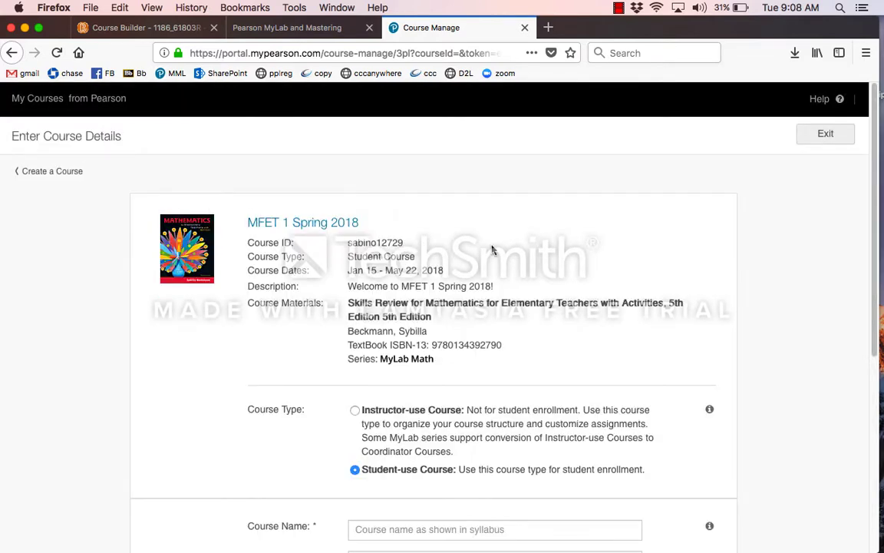
Name the new course "MFET 1 for Brightspace" and allow instructors to copy it
scroll(492, 253, "down", 5)
left_click(410, 290)
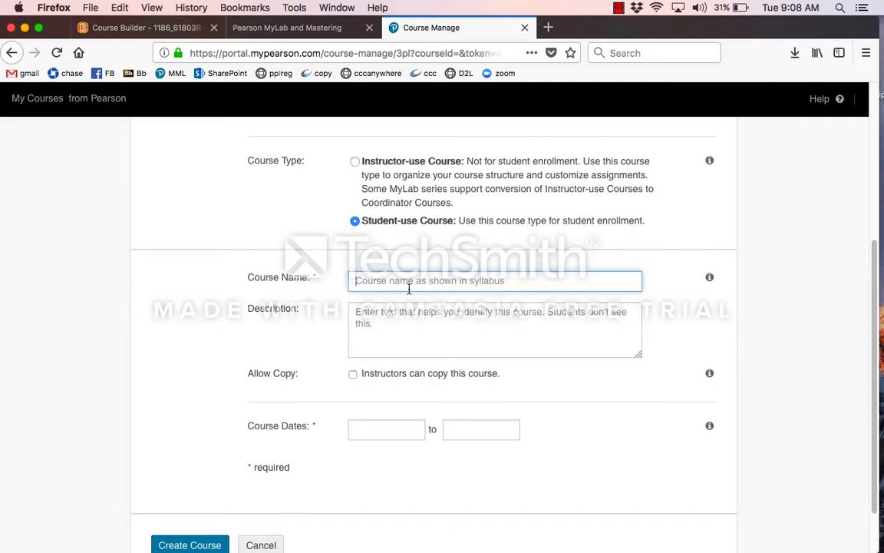
type("MFET 1")
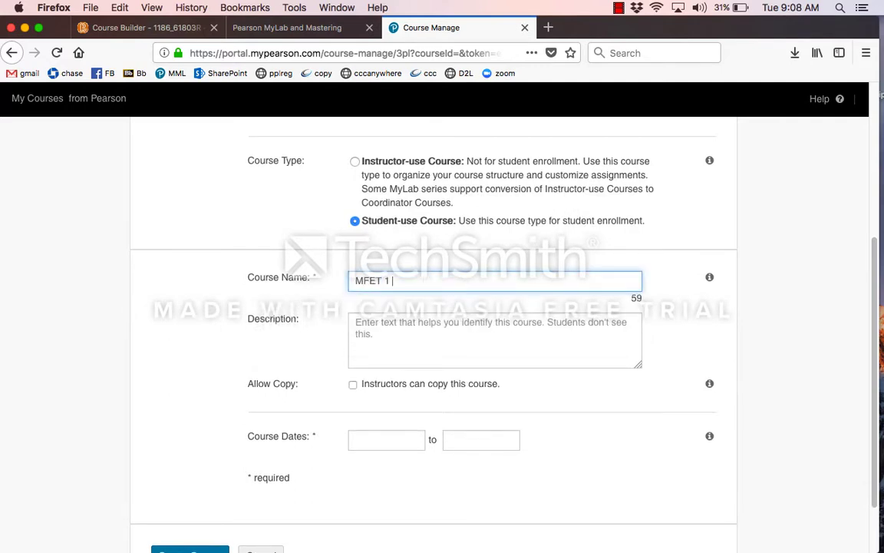
type(" for Brightspace")
scroll(277, 283, "down", 2)
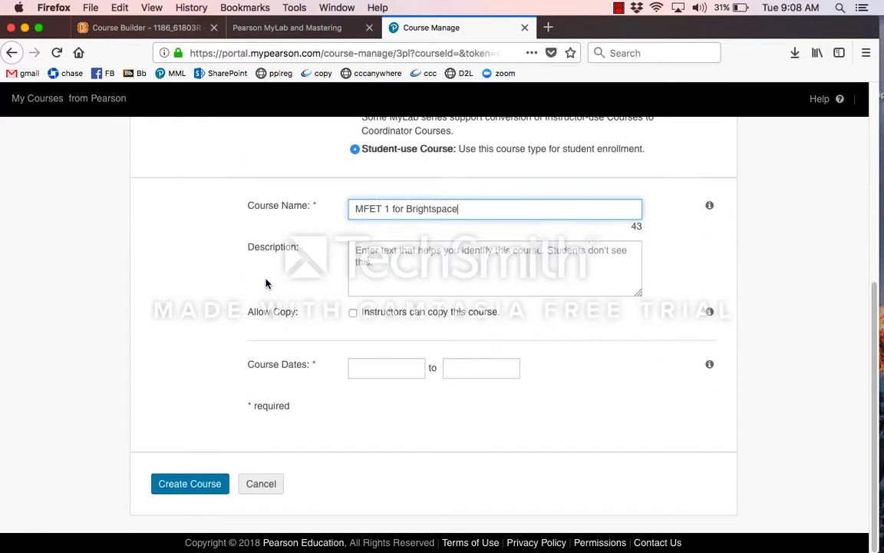
left_click(352, 311)
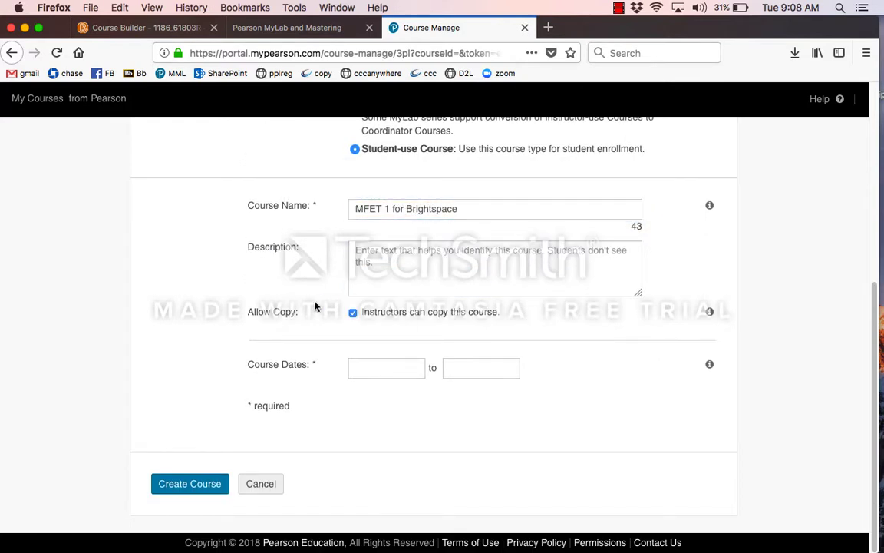
Set the course dates from Jun 05, 2018 to Sep 28, 2018 and create the course
left_click(385, 367)
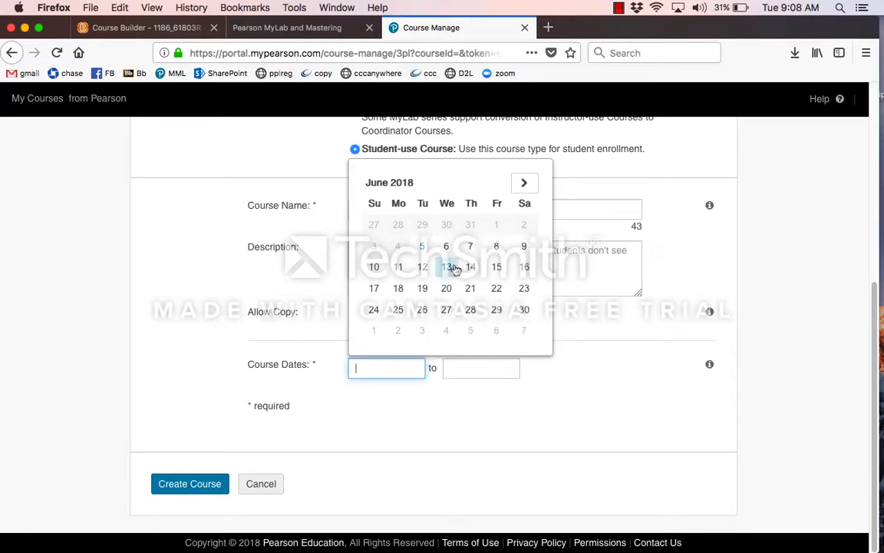
left_click(422, 245)
left_click(453, 368)
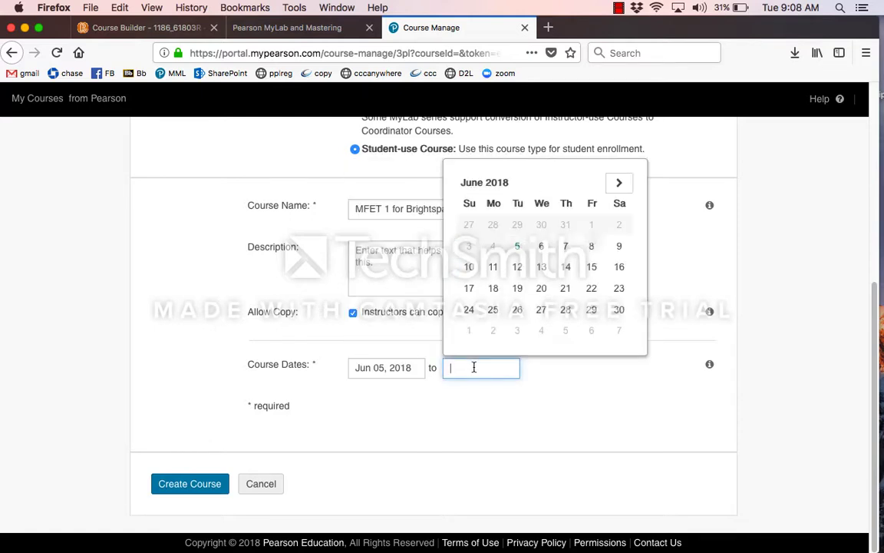
left_click(619, 183)
left_click(619, 183)
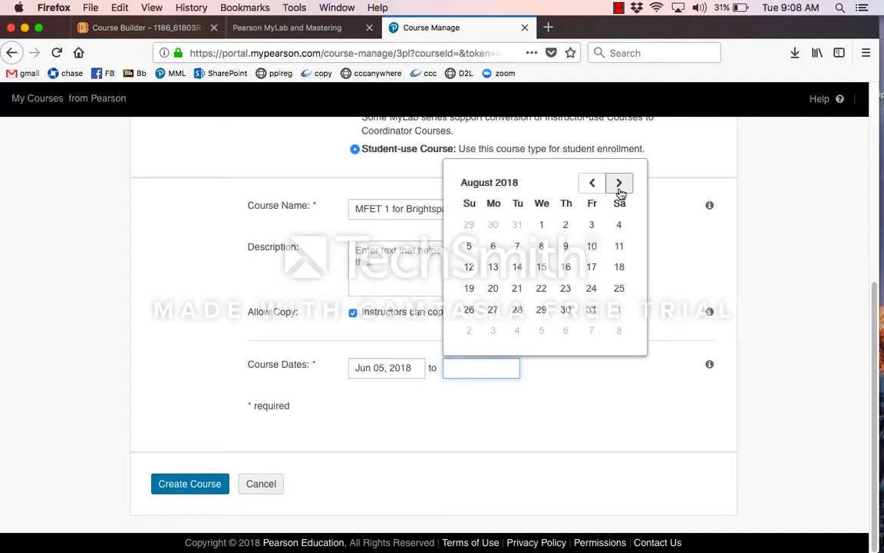
left_click(619, 182)
left_click(589, 310)
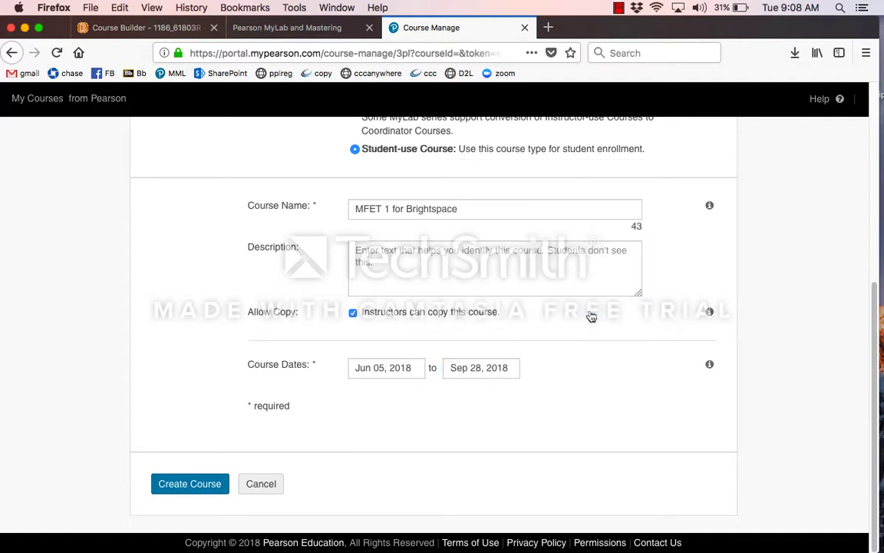
left_click(191, 484)
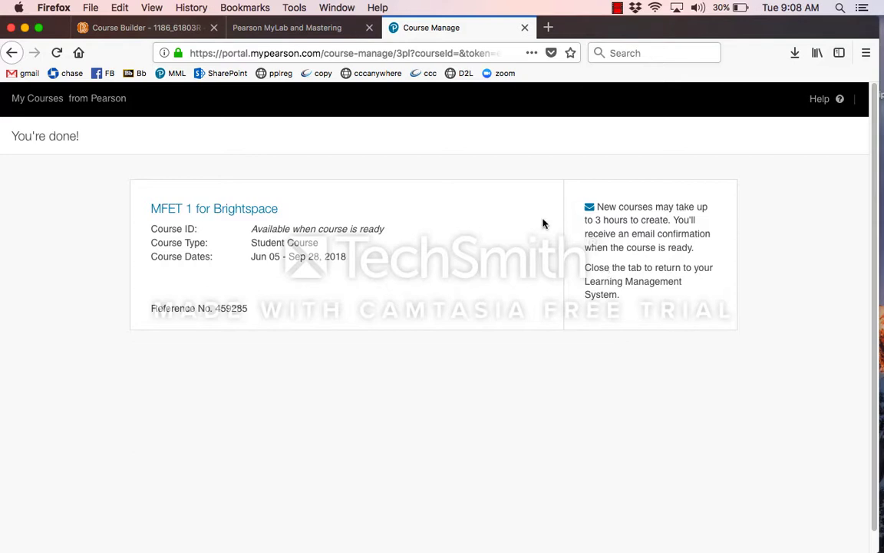
Return to the Course Builder page and close the Content Selector dialog
left_click(313, 33)
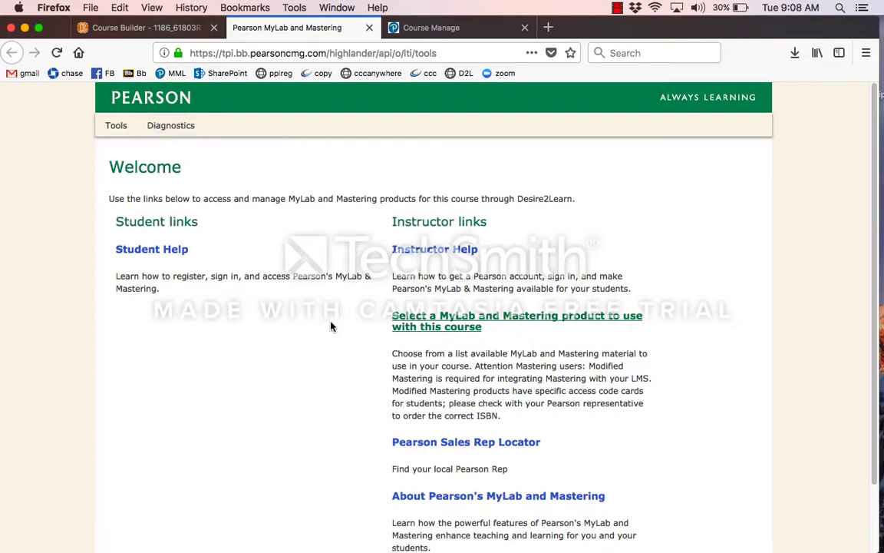
left_click(149, 27)
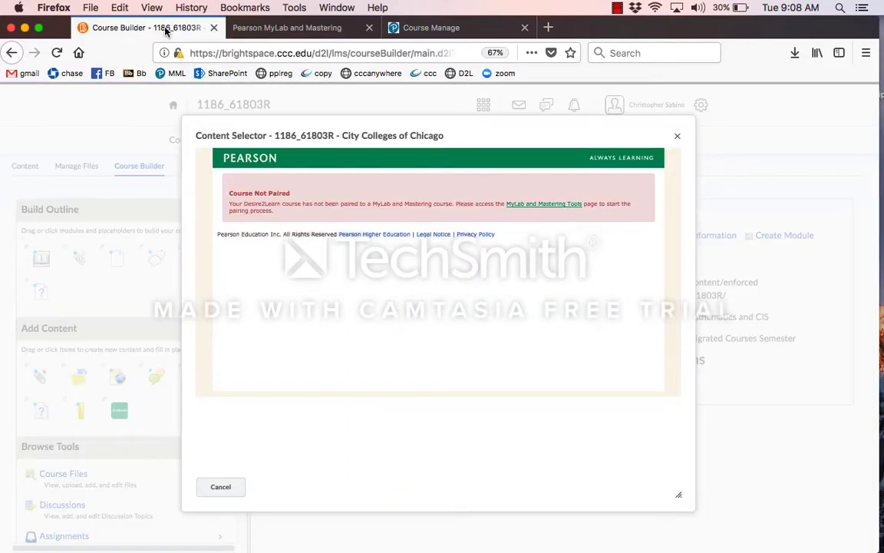
left_click(677, 136)
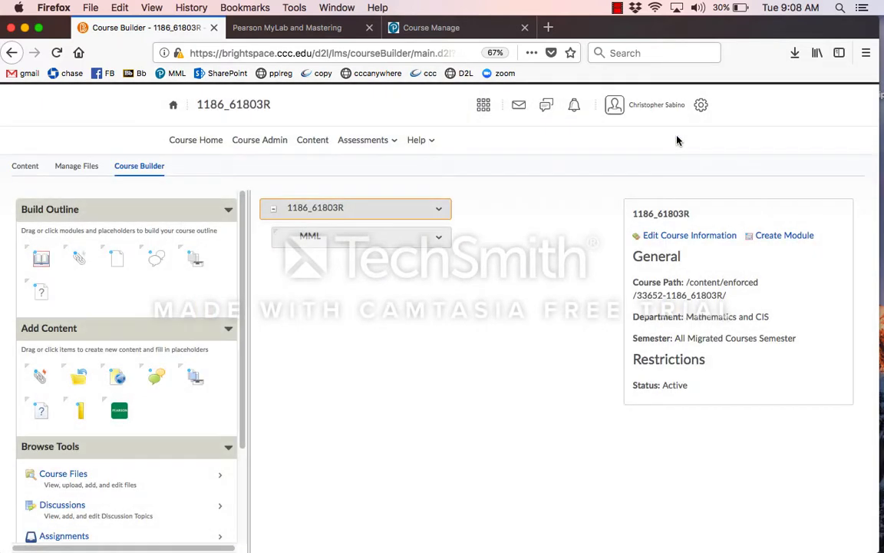
left_click(346, 244)
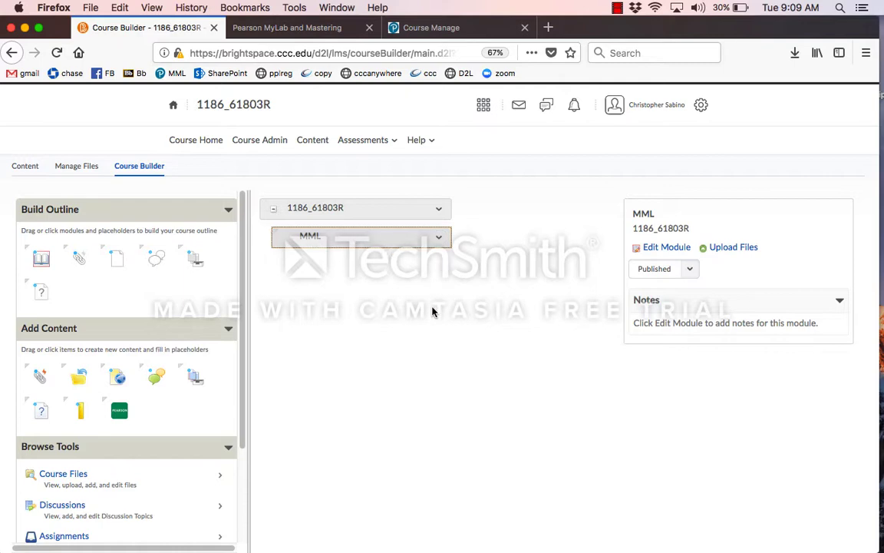
left_click(119, 410)
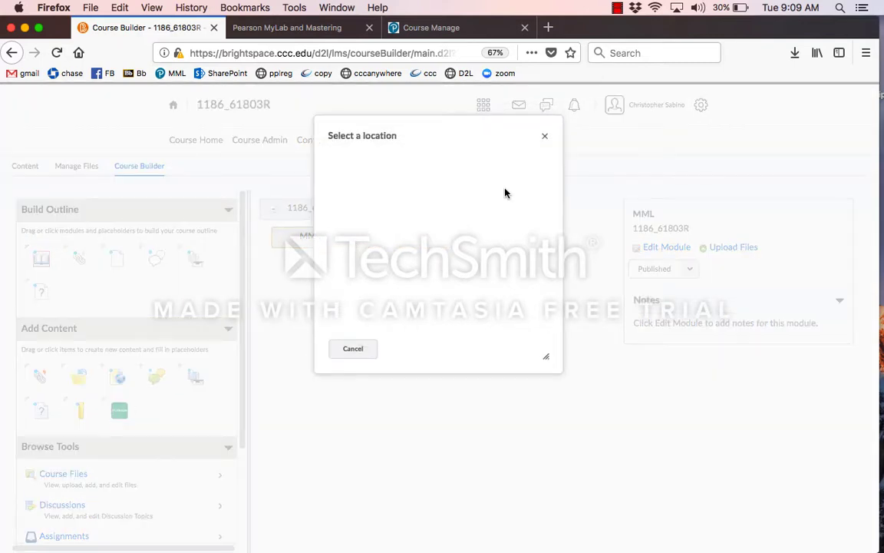
left_click(547, 138)
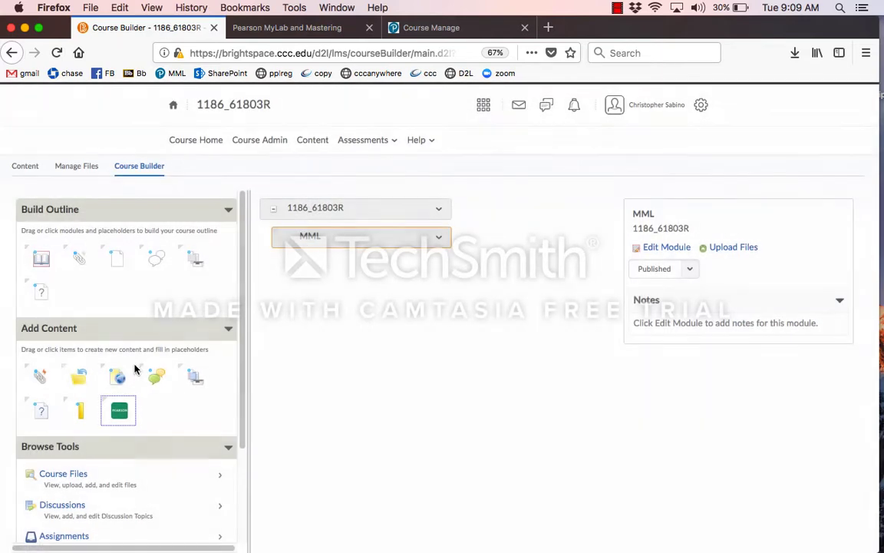
Place a MyLab and Mastering item on the MML module and add all of the listed MyMathLab and Pearson links to the course
left_click_drag(120, 413, 356, 247)
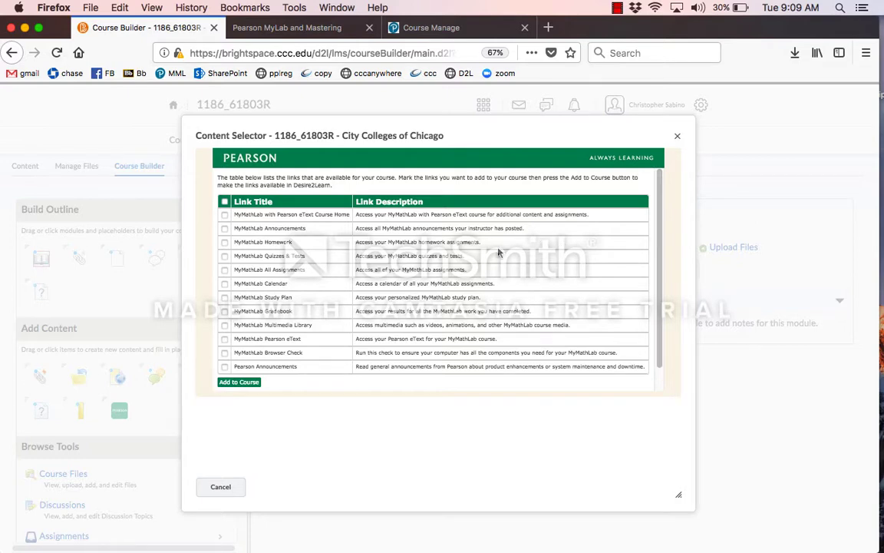
scroll(300, 230, "down", 1)
scroll(230, 223, "up", 1)
left_click(224, 202)
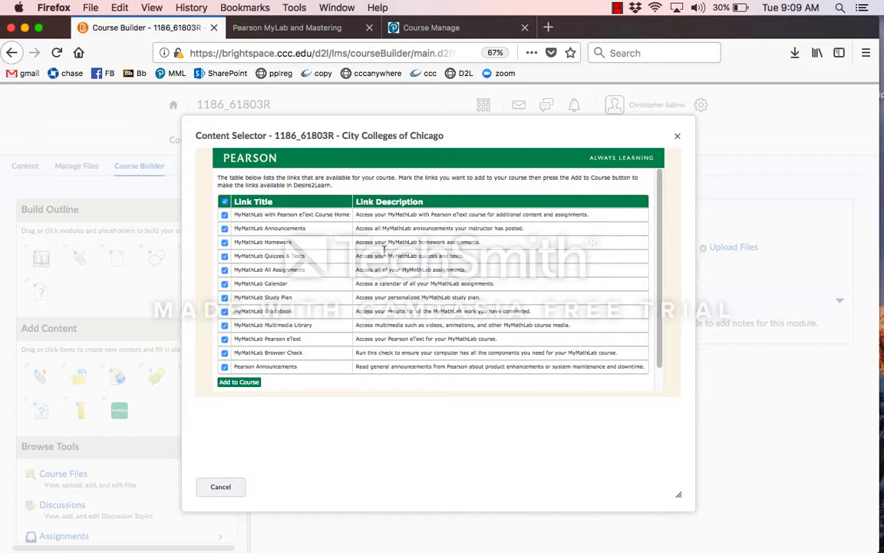
left_click(240, 382)
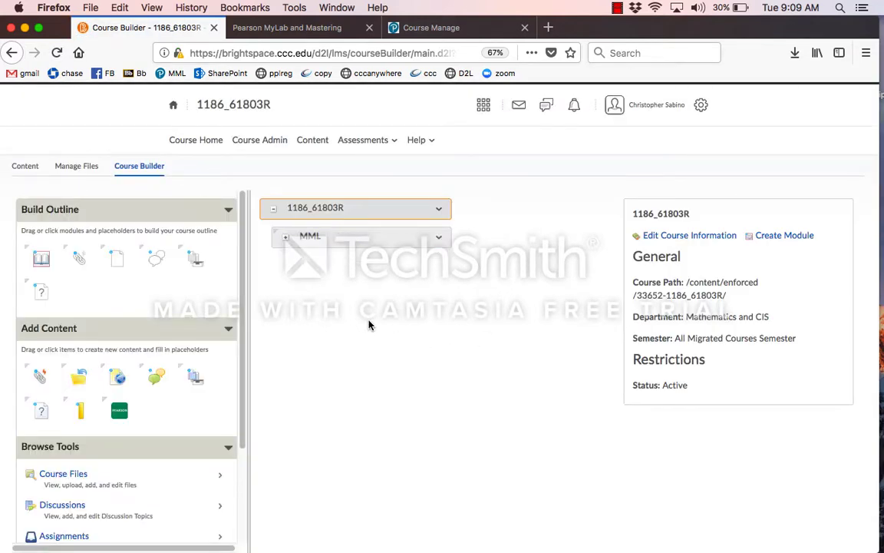
Expand the MML module in the course outline and review its links and the actions available for MyMathLab Study Plan
left_click(286, 239)
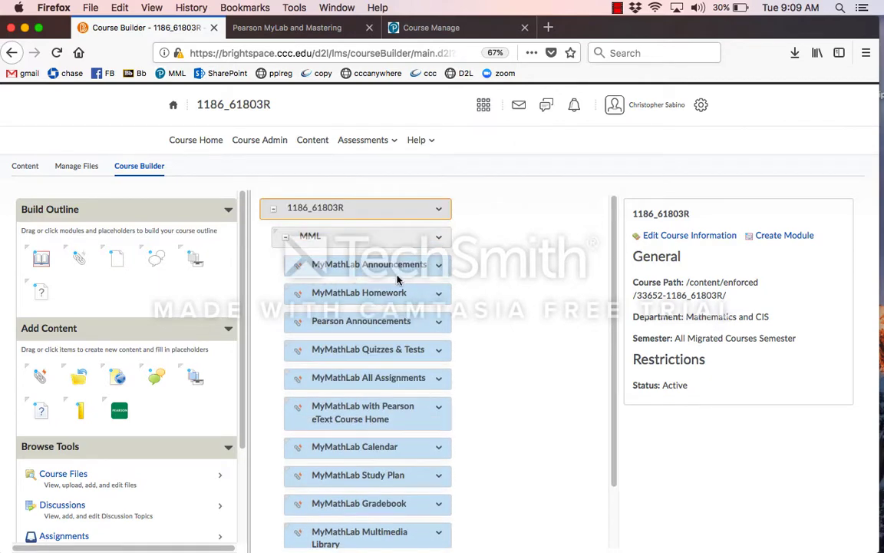
scroll(461, 284, "down", 2)
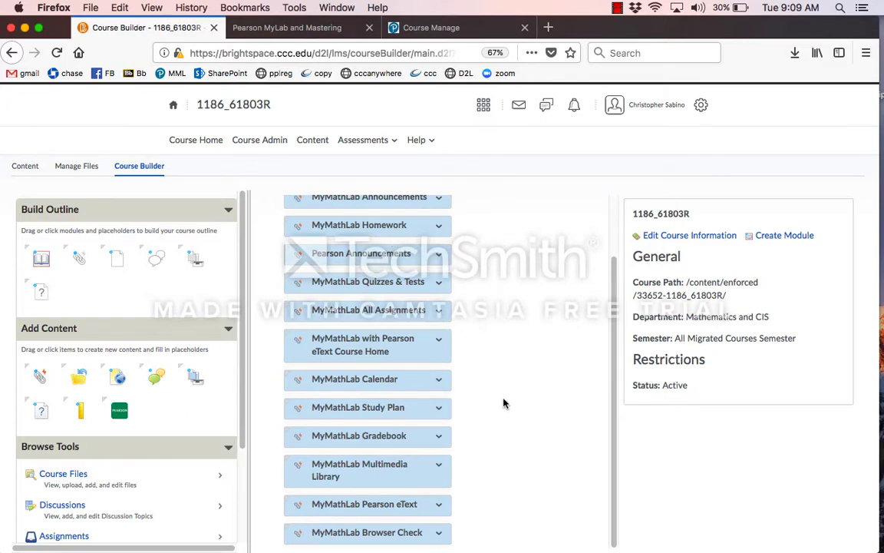
left_click(441, 410)
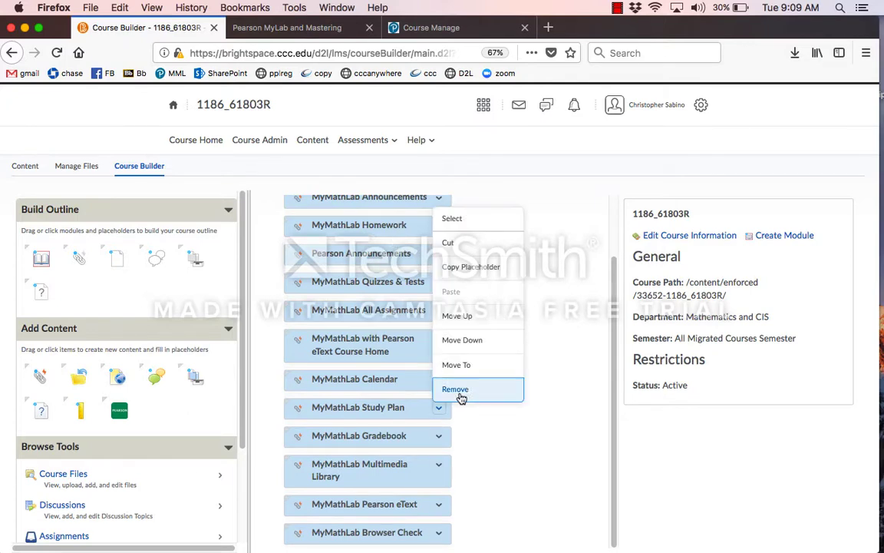
left_click(509, 460)
scroll(401, 447, "up", 2)
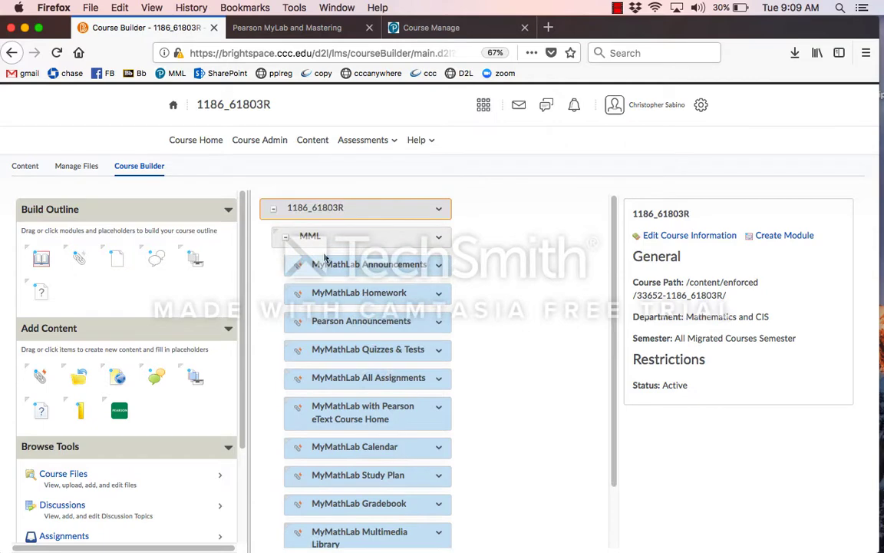
Open the course's Content page and review the full list of MyMathLab and Pearson links in the MML module
left_click(313, 142)
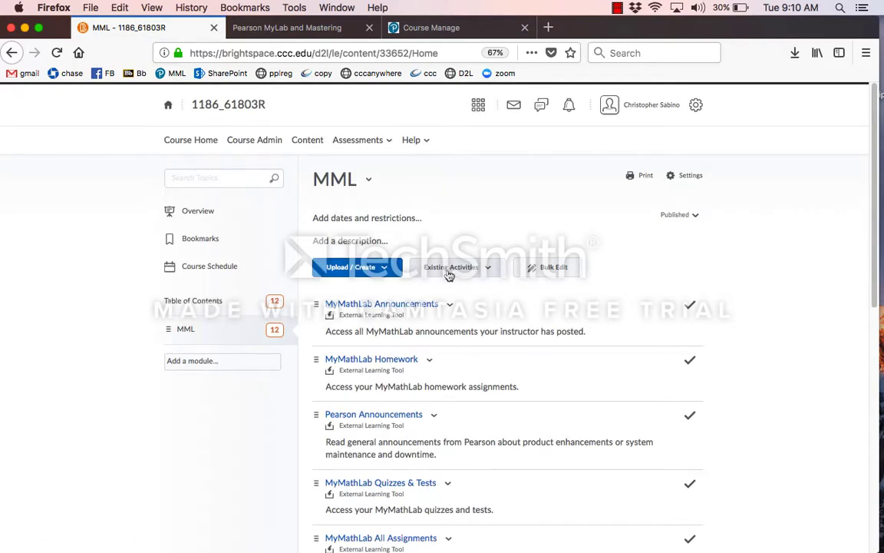
scroll(460, 265, "down", 2)
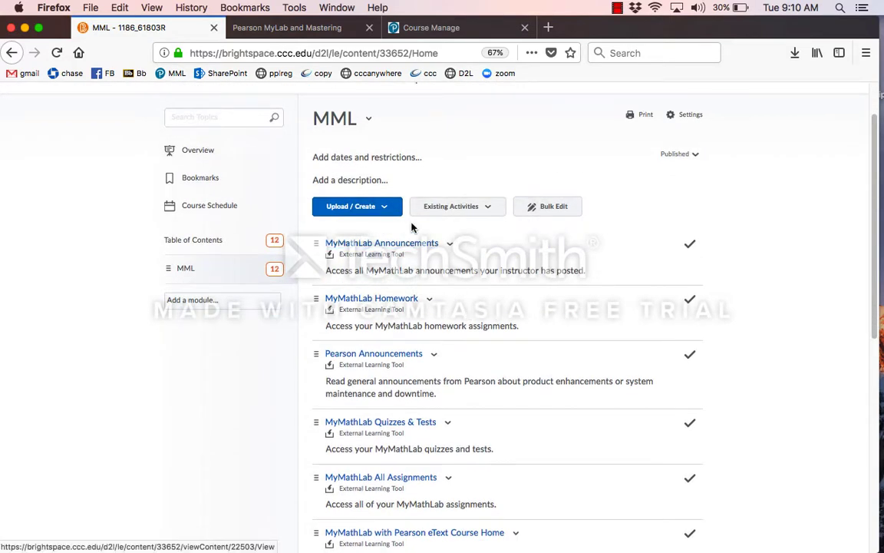
scroll(472, 222, "up", 2)
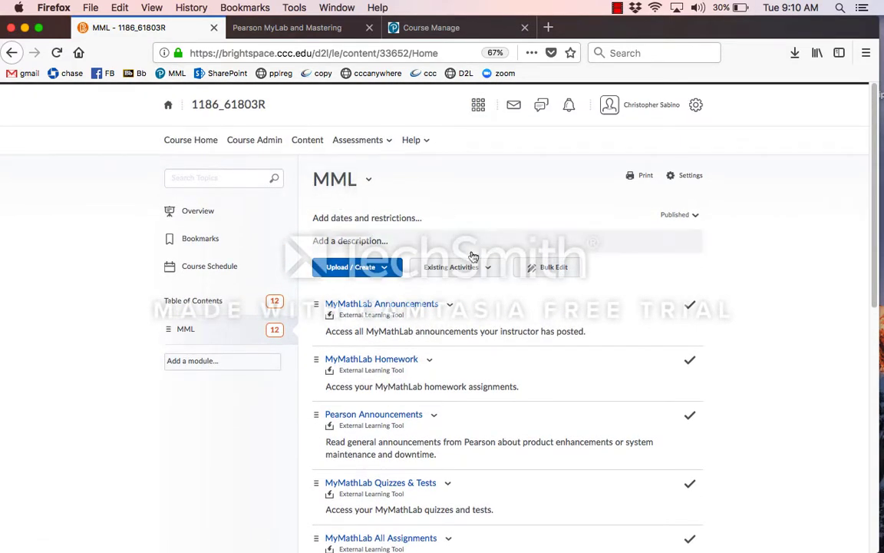
scroll(484, 238, "down", 10)
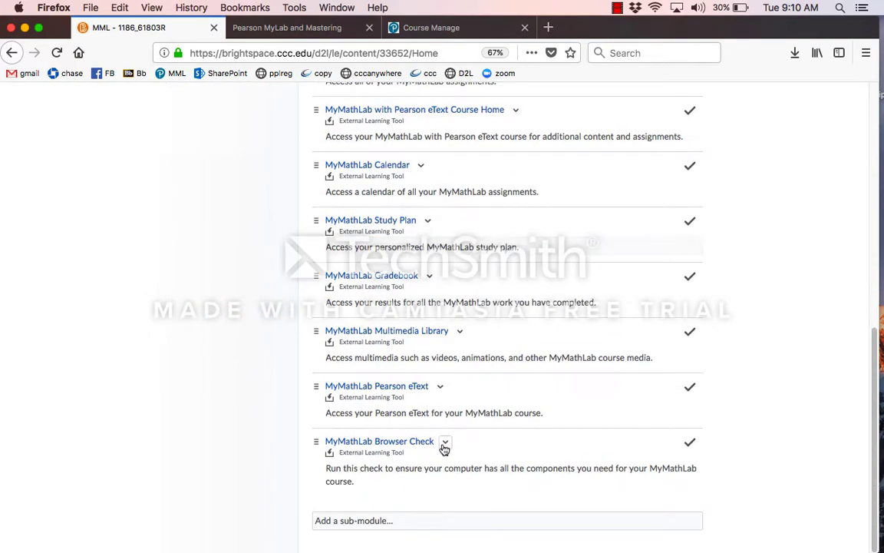
scroll(445, 450, "up", 6)
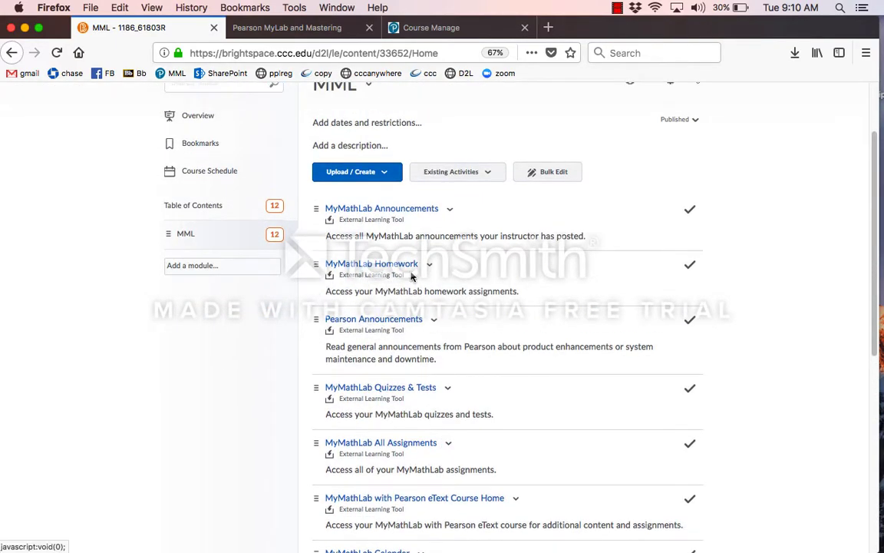
scroll(490, 267, "down", 1)
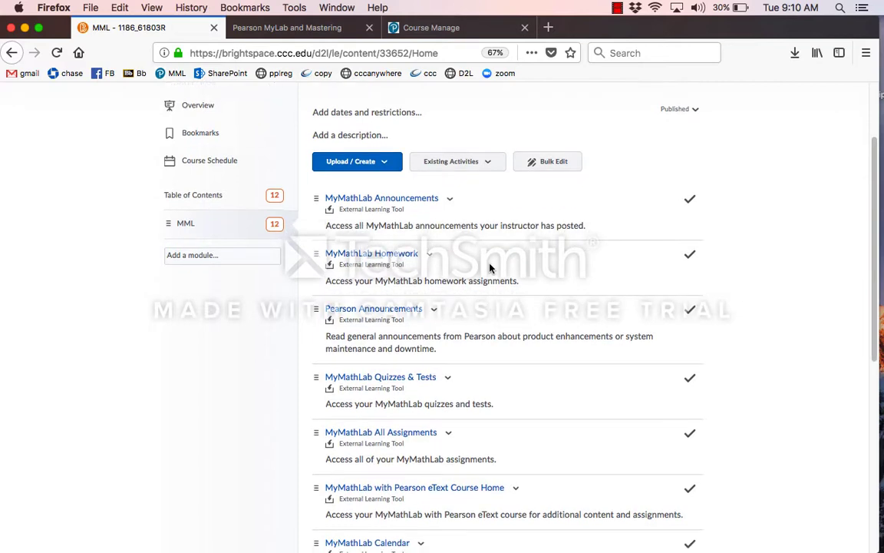
scroll(489, 267, "down", 5)
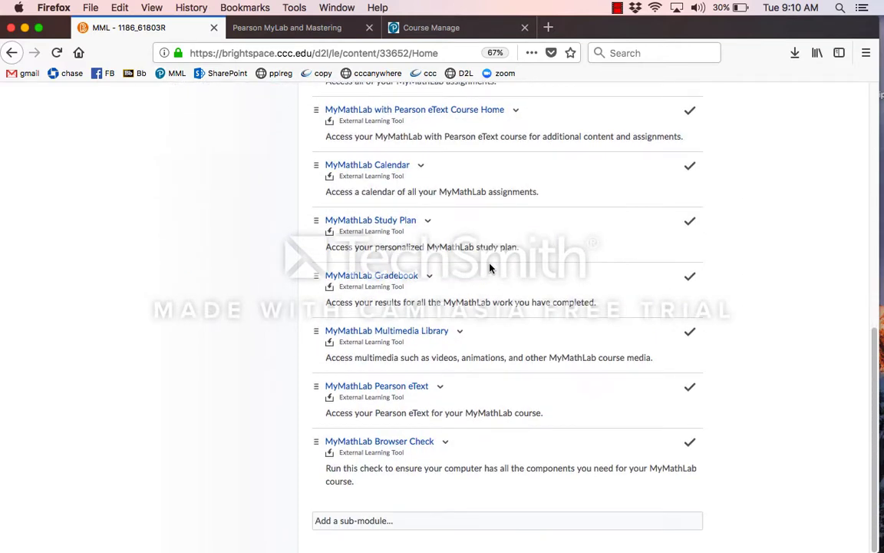
scroll(458, 370, "up", 7)
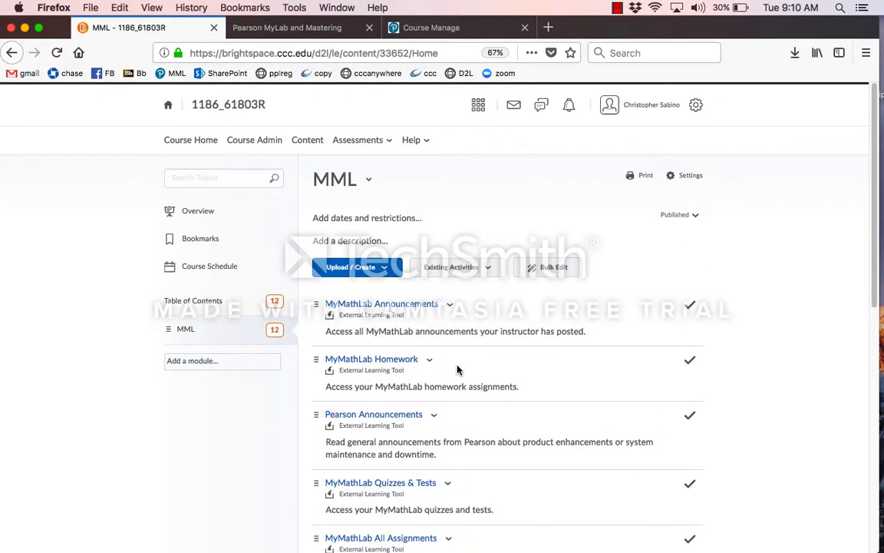
Add the existing external learning tool MyLab and Mastering Tools to the MML module
left_click(326, 29)
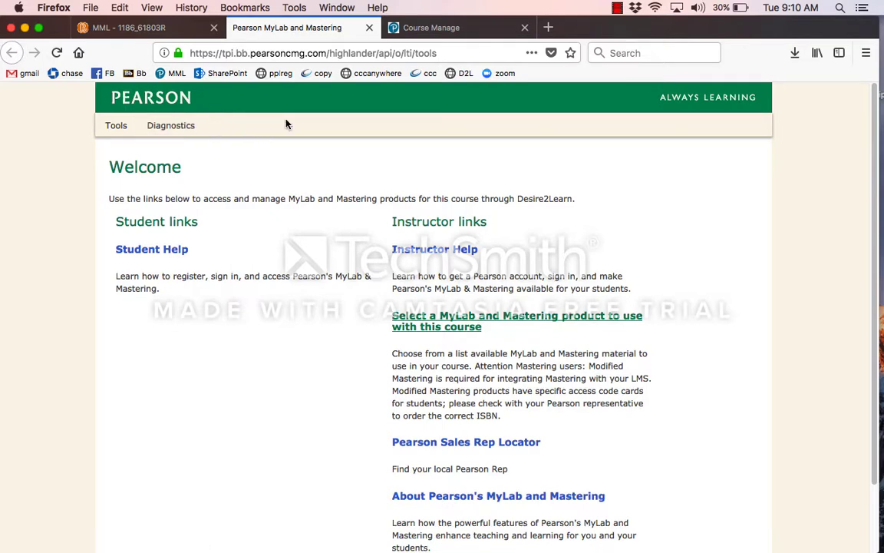
left_click(153, 29)
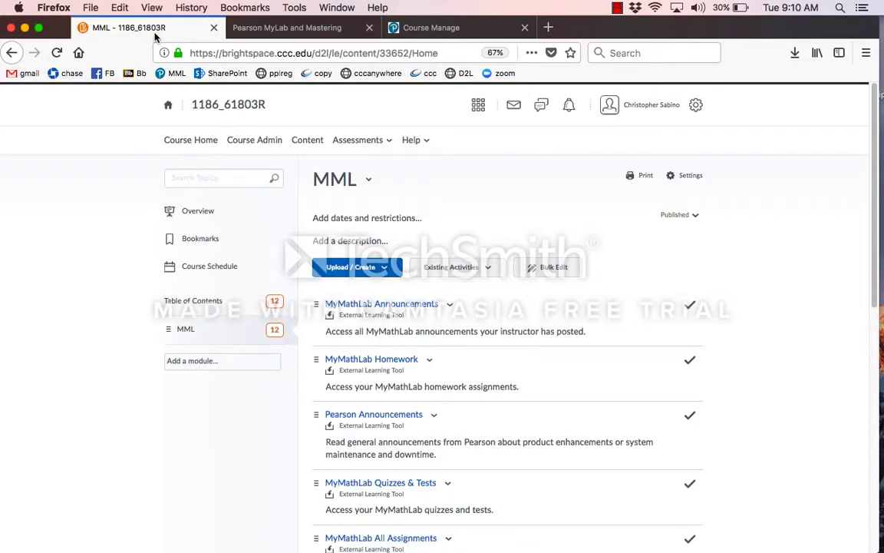
left_click(491, 268)
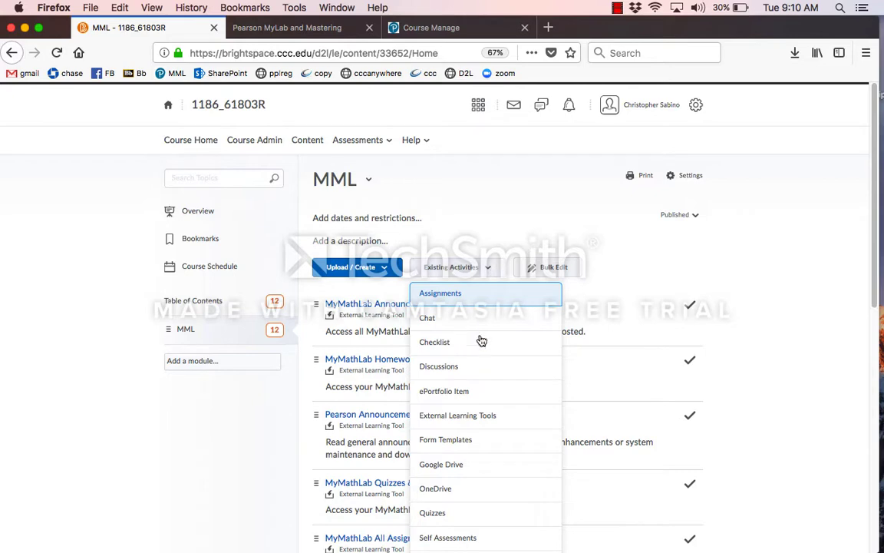
left_click(457, 416)
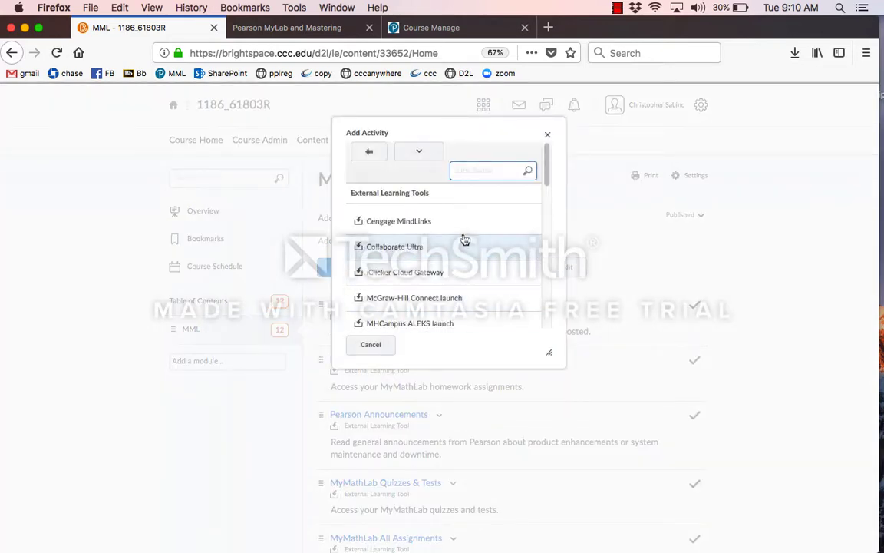
scroll(464, 241, "down", 5)
scroll(464, 241, "down", 6)
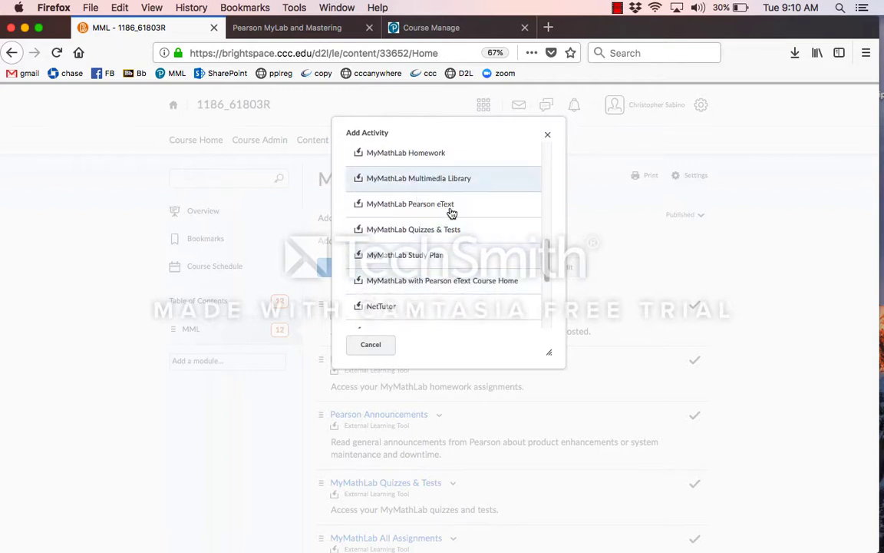
scroll(452, 296, "up", 5)
scroll(455, 298, "up", 2)
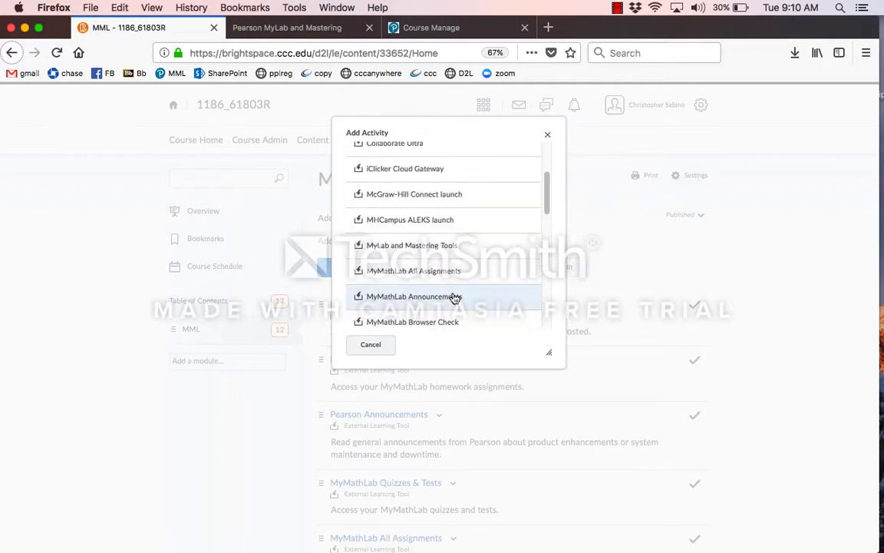
left_click(427, 246)
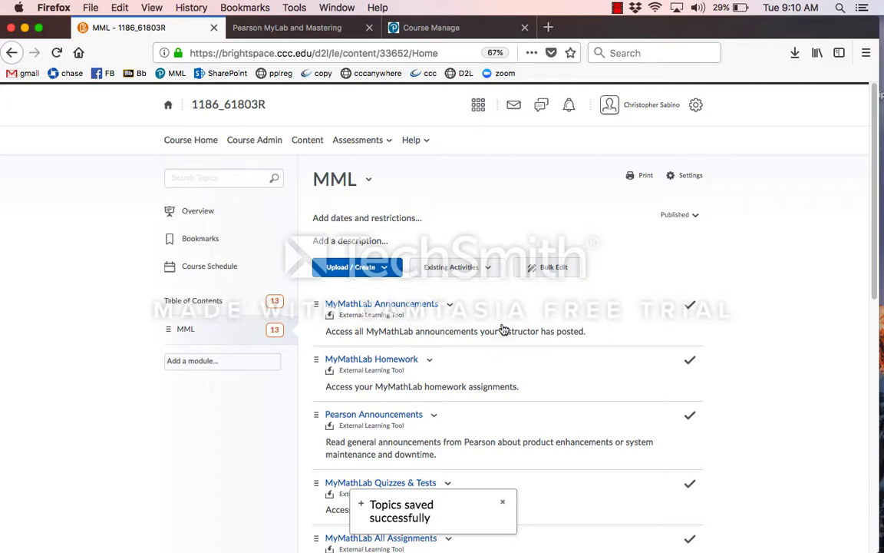
Open the MyLab and Mastering Tools topic at the end of the MML module
scroll(505, 329, "down", 10)
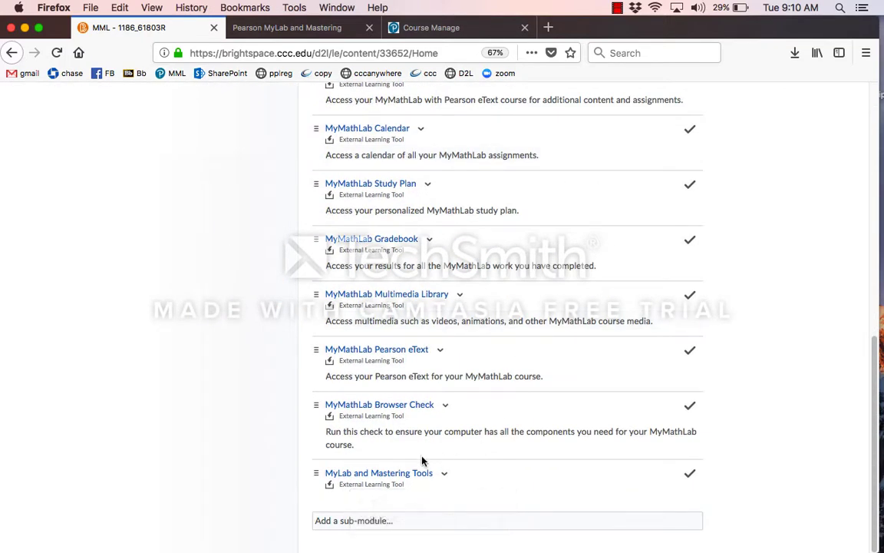
left_click(406, 476)
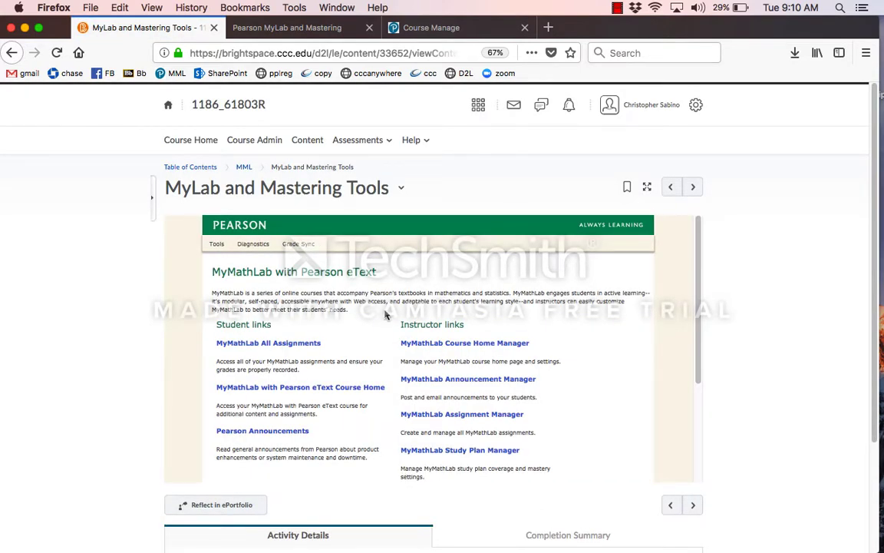
scroll(452, 352, "down", 4)
scroll(453, 351, "up", 4)
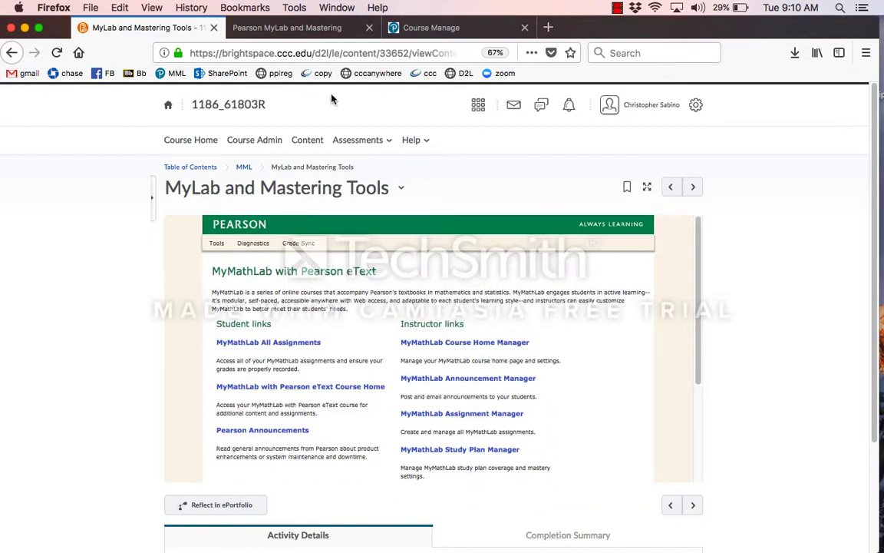
Compare the embedded tools page with the separate Pearson MyLab and Mastering page, and examine its student, instructor and Grade Sync links
left_click(312, 32)
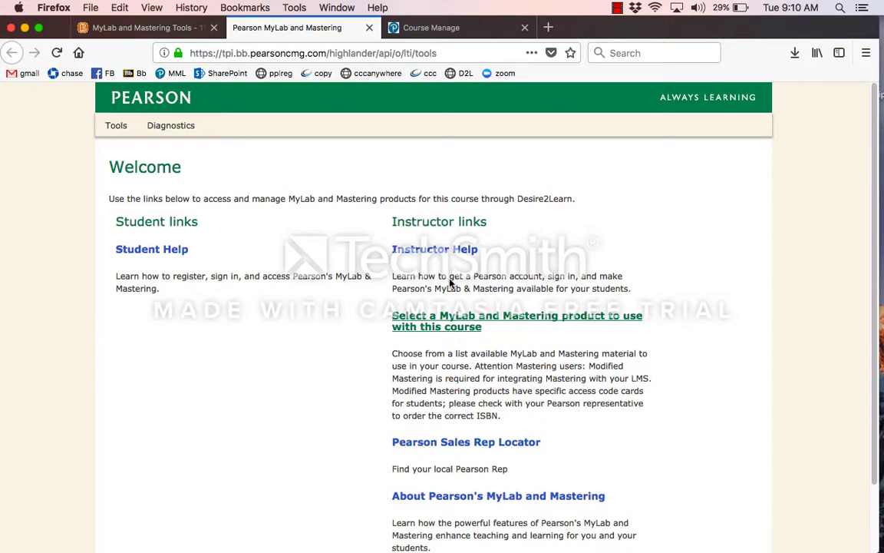
left_click(129, 31)
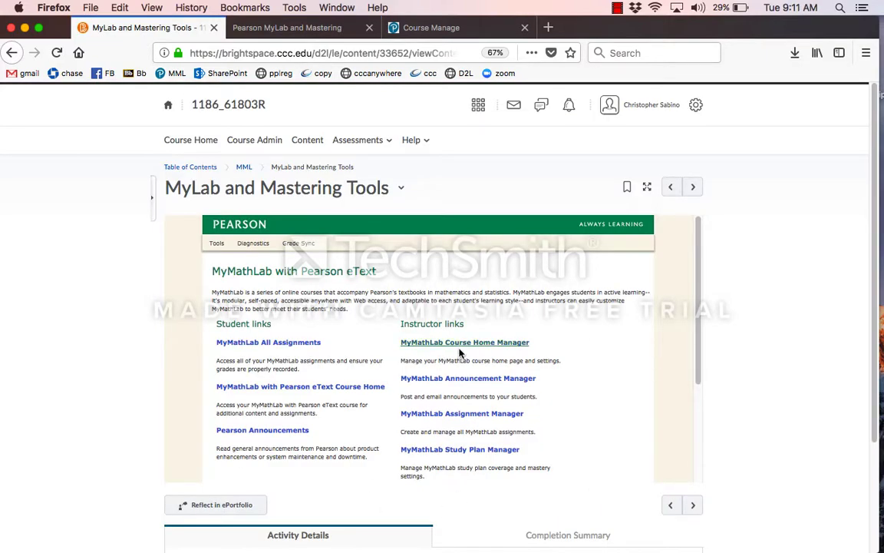
scroll(487, 335, "down", 3)
scroll(486, 336, "up", 3)
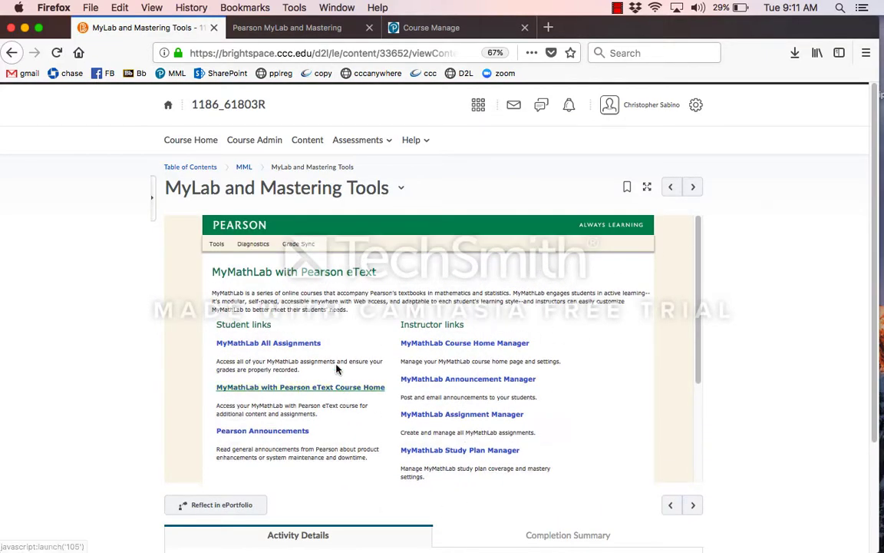
scroll(428, 300, "down", 3)
scroll(428, 301, "up", 3)
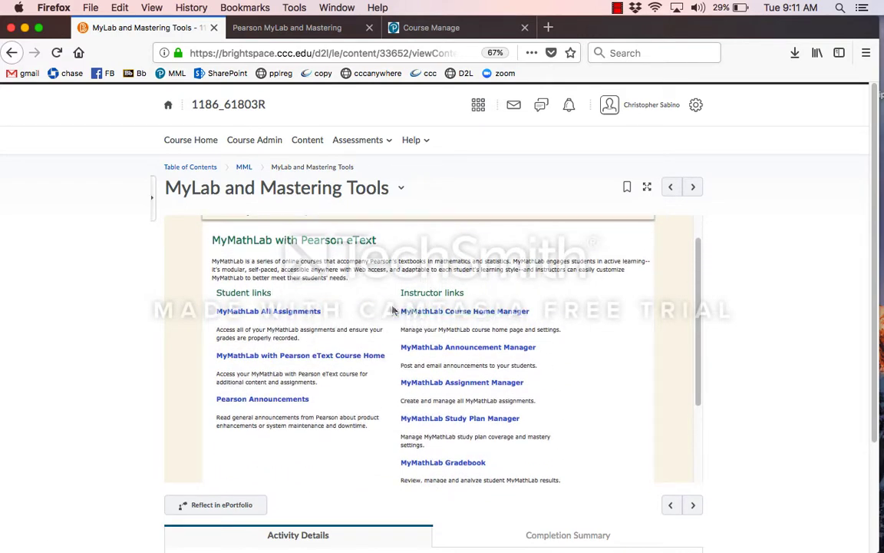
scroll(393, 309, "up", 1)
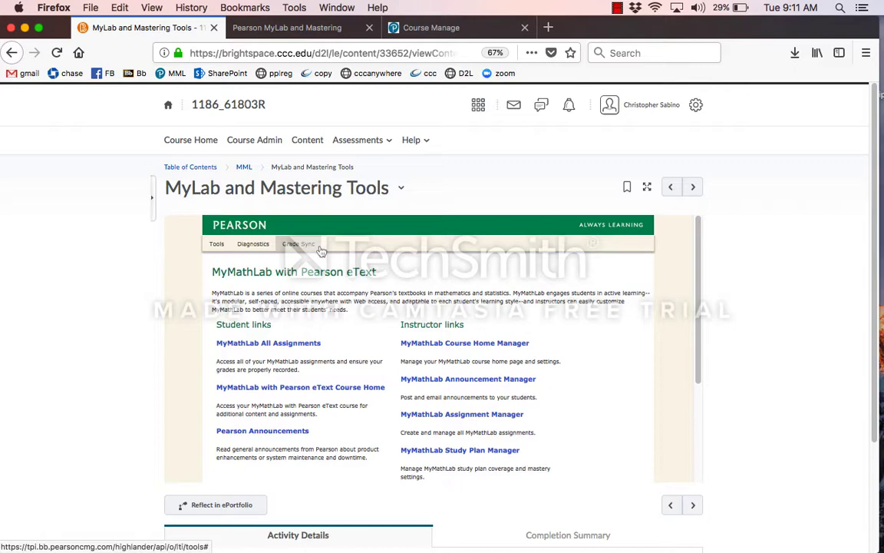
scroll(432, 286, "down", 5)
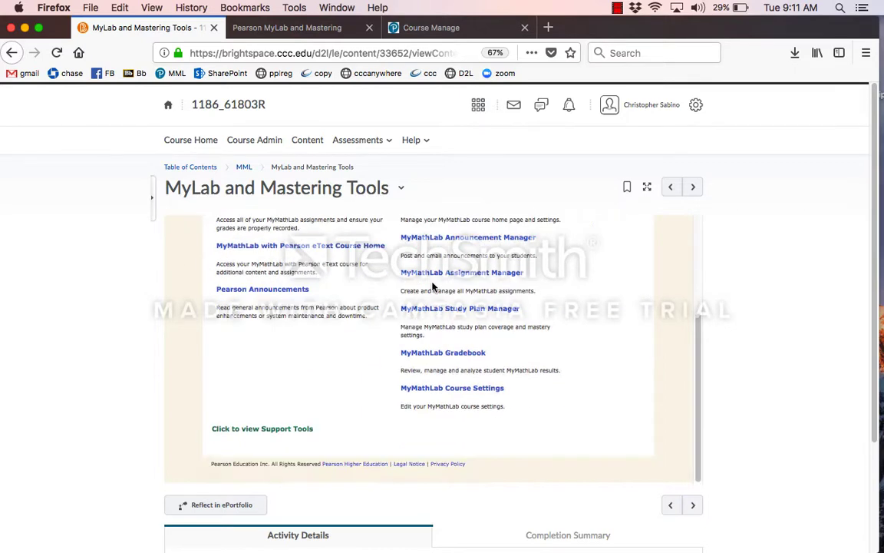
scroll(430, 332, "up", 5)
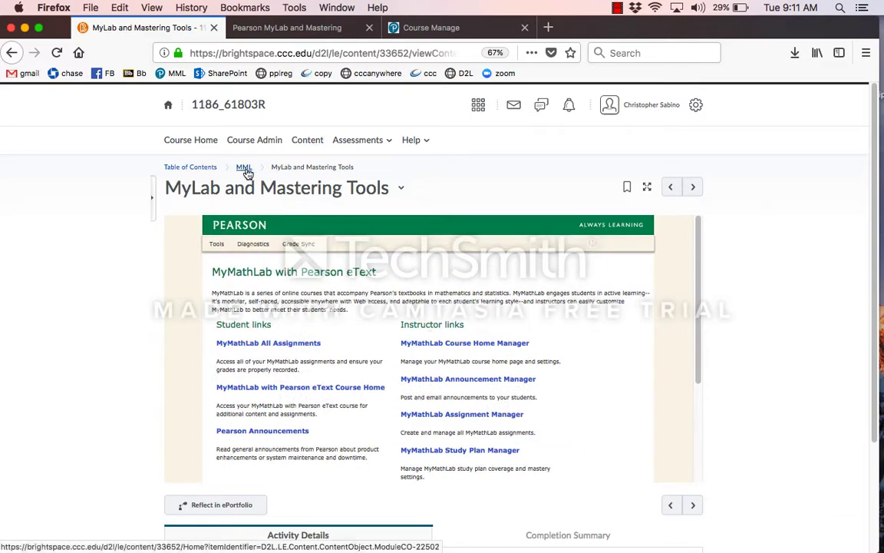
Sync the MML HW 1 grades to the Brightspace gradebook with Grade Sync and return to the MML module
left_click(299, 244)
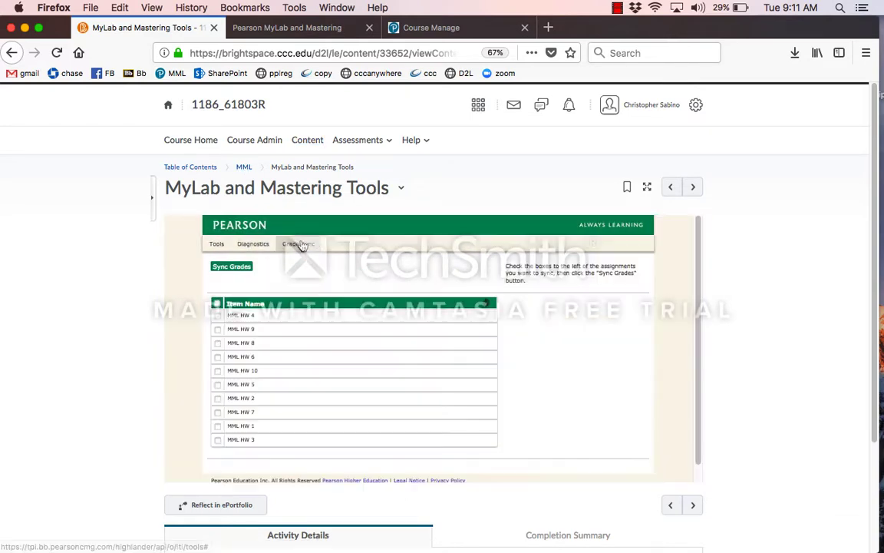
scroll(318, 269, "down", 3)
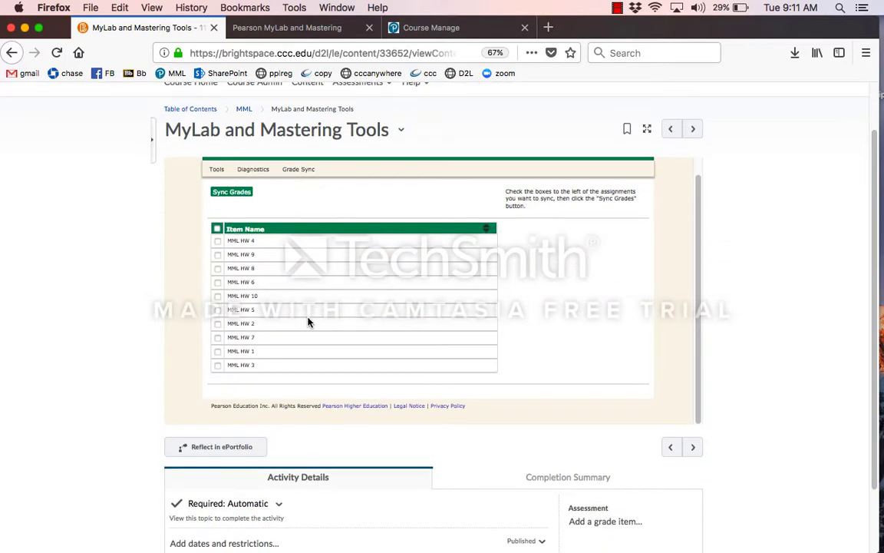
left_click(218, 351)
left_click(230, 192)
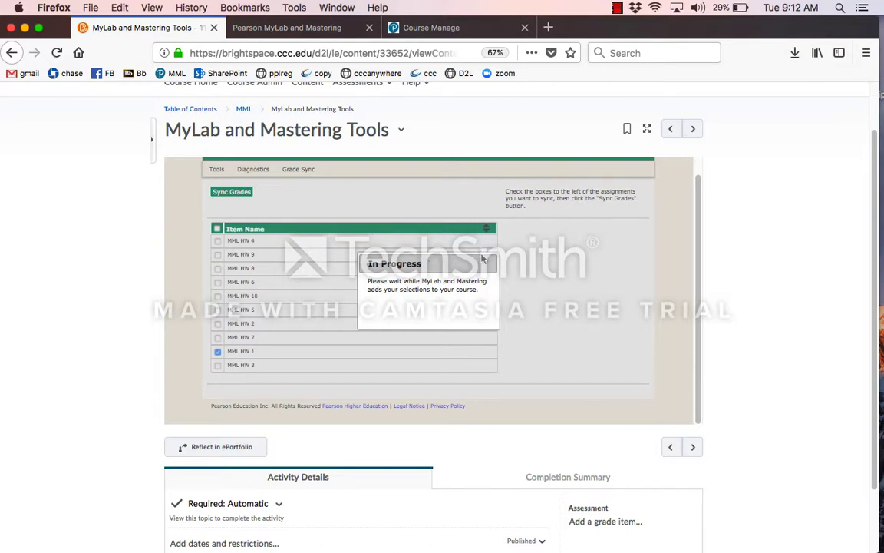
scroll(513, 303, "up", 1)
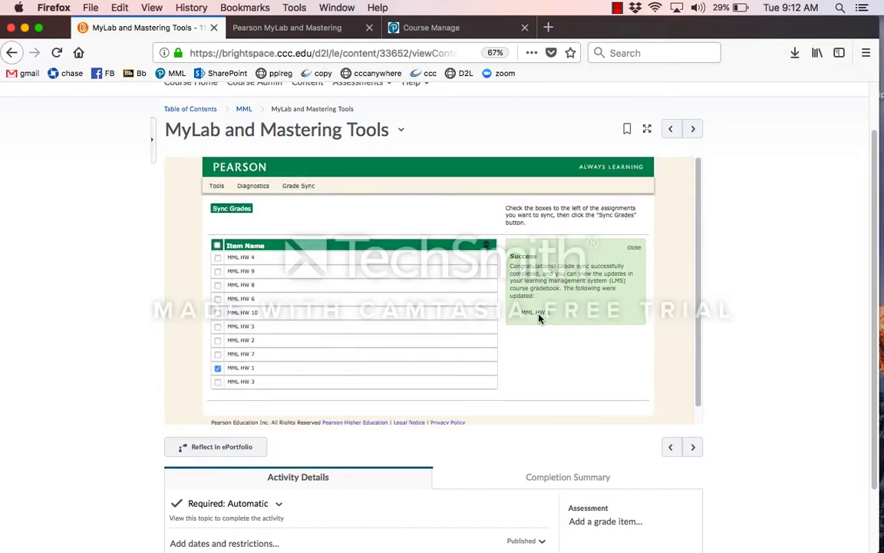
scroll(407, 230, "up", 3)
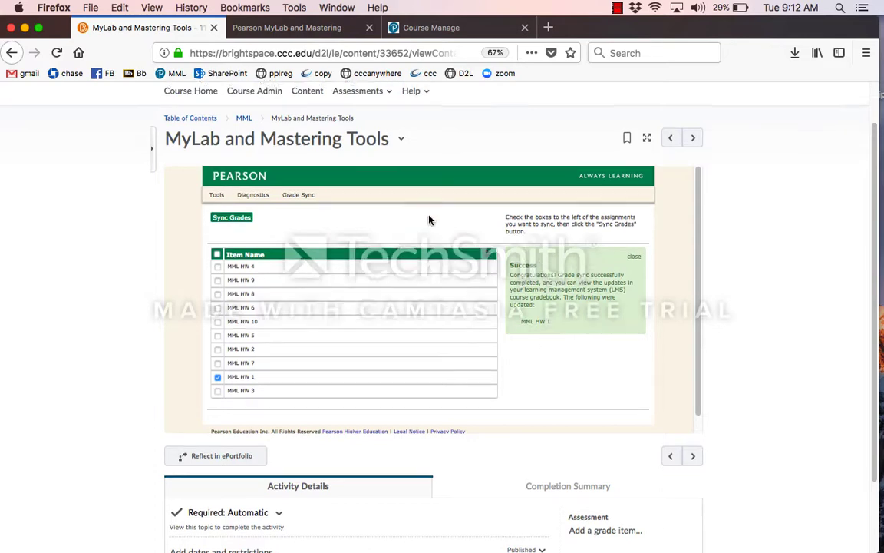
left_click(244, 168)
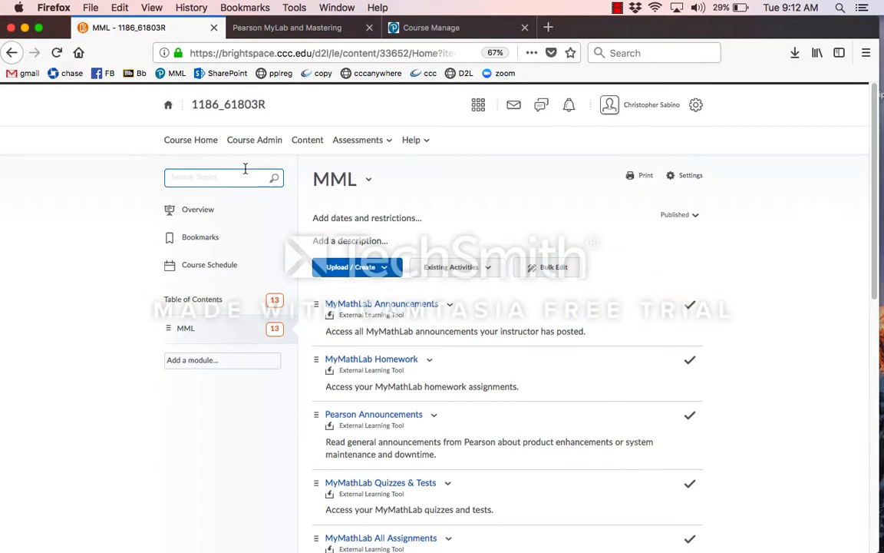
Launch the MyMathLab with Pearson eText Course Home link from the MyLab and Mastering Tools topic and return to the MML module
scroll(577, 213, "down", 2)
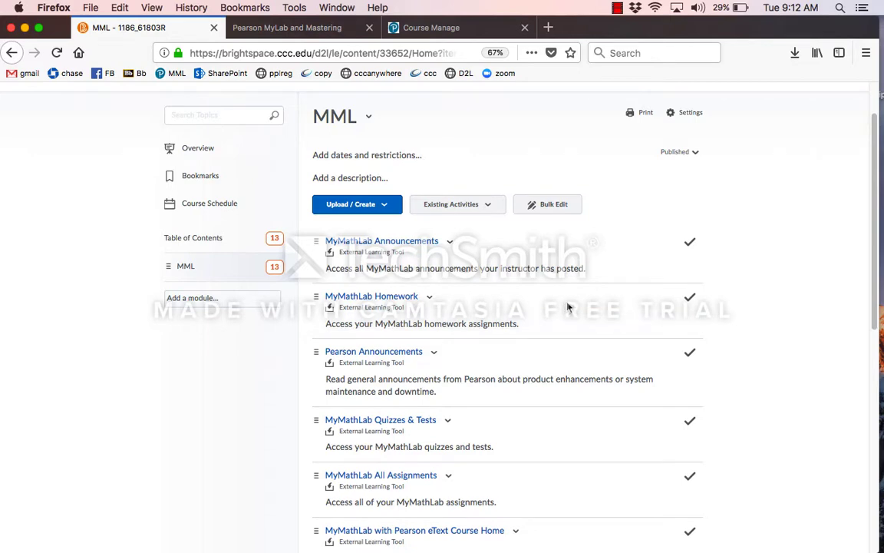
scroll(569, 307, "down", 10)
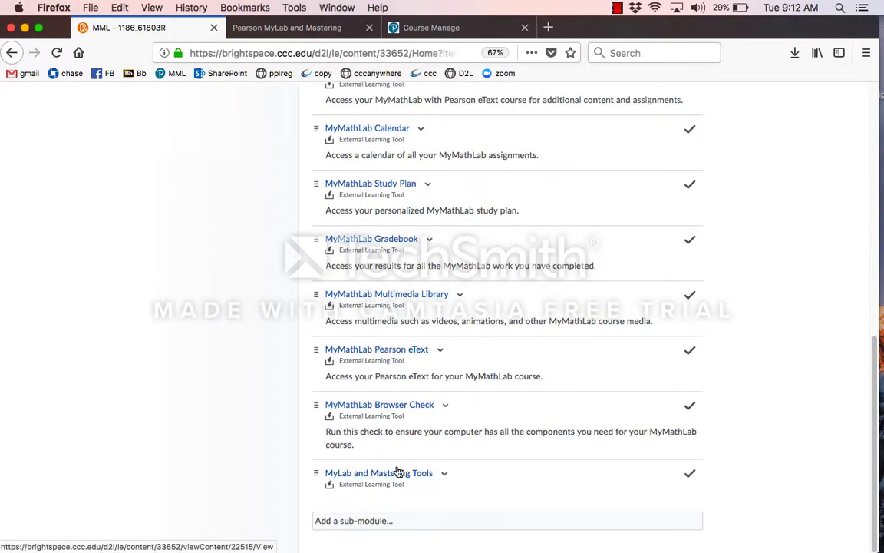
left_click(401, 479)
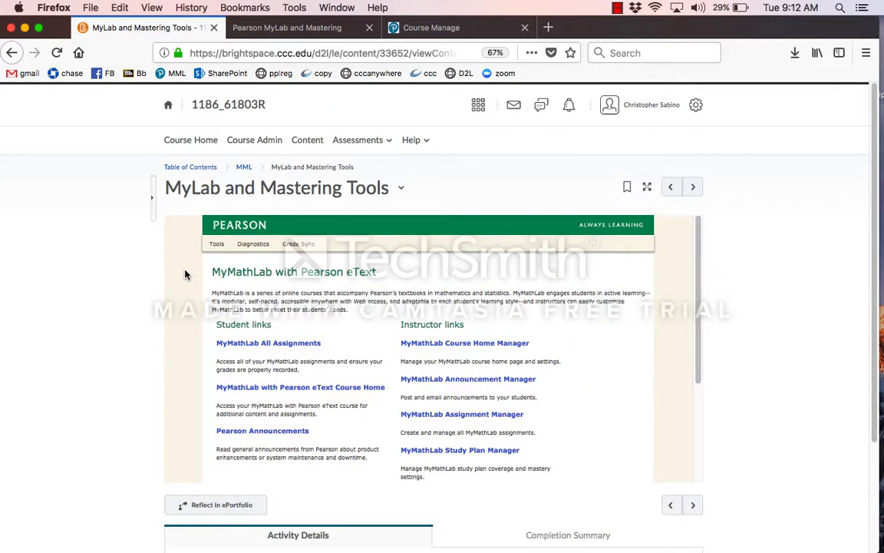
scroll(153, 276, "down", 1)
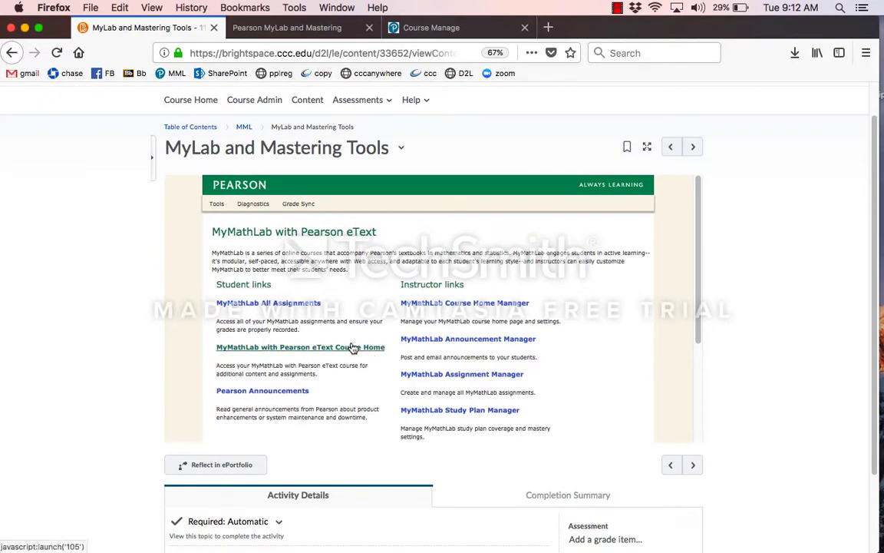
left_click(359, 350)
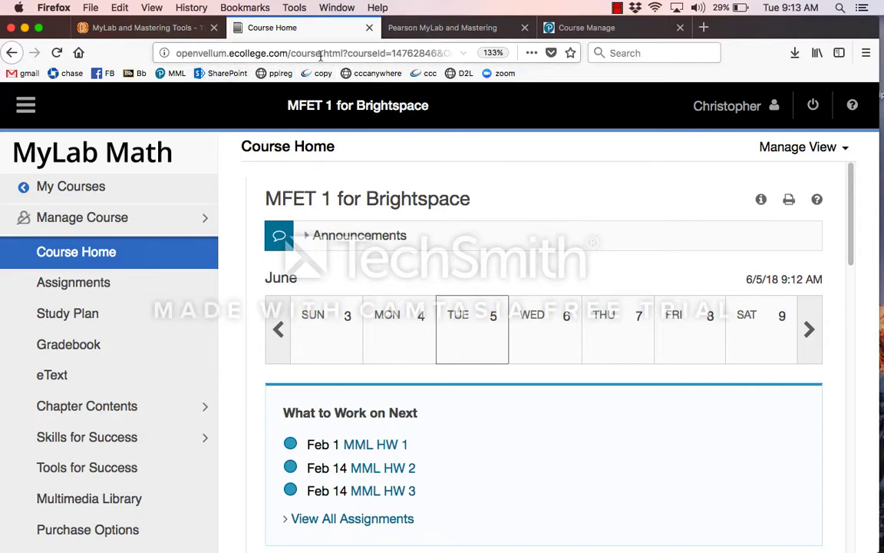
left_click(148, 28)
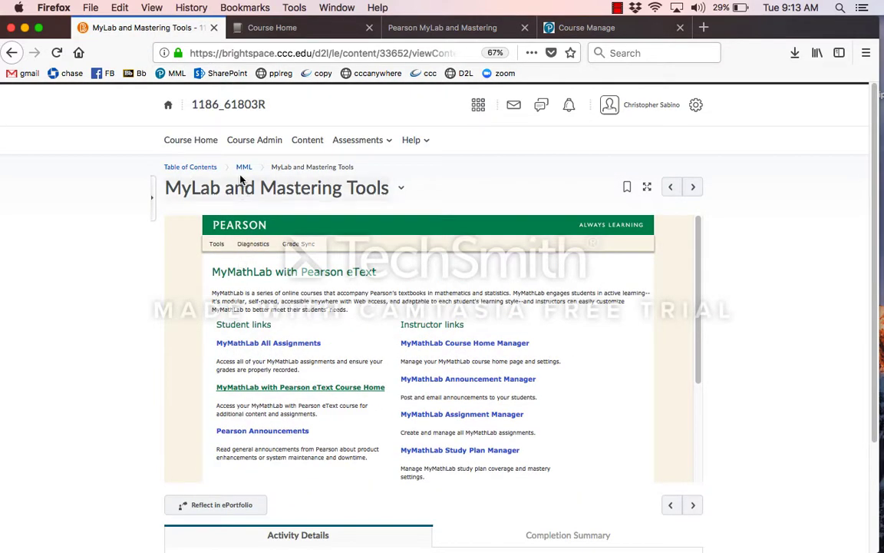
left_click(244, 167)
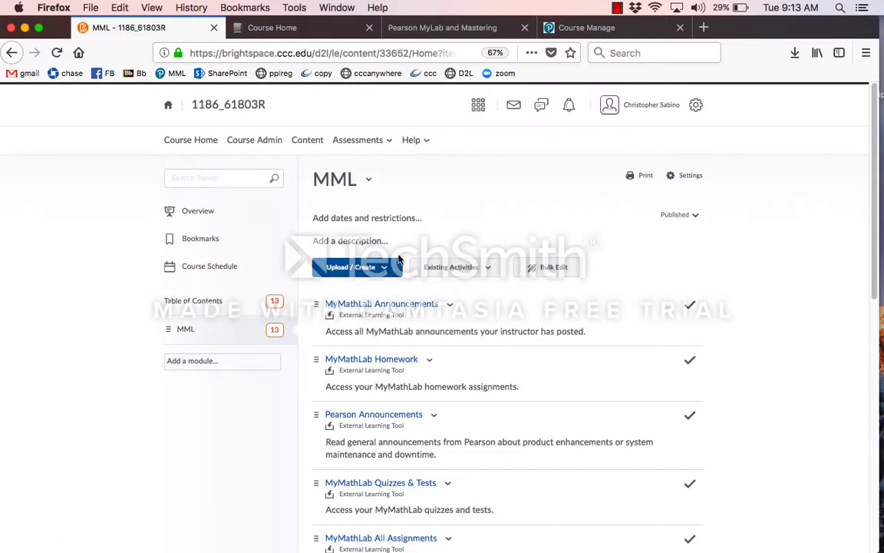
Open Question 1 of MML HW 1 from the MyMathLab Homework topic and examine how the exercise is embedded in the course page
scroll(398, 260, "down", 3)
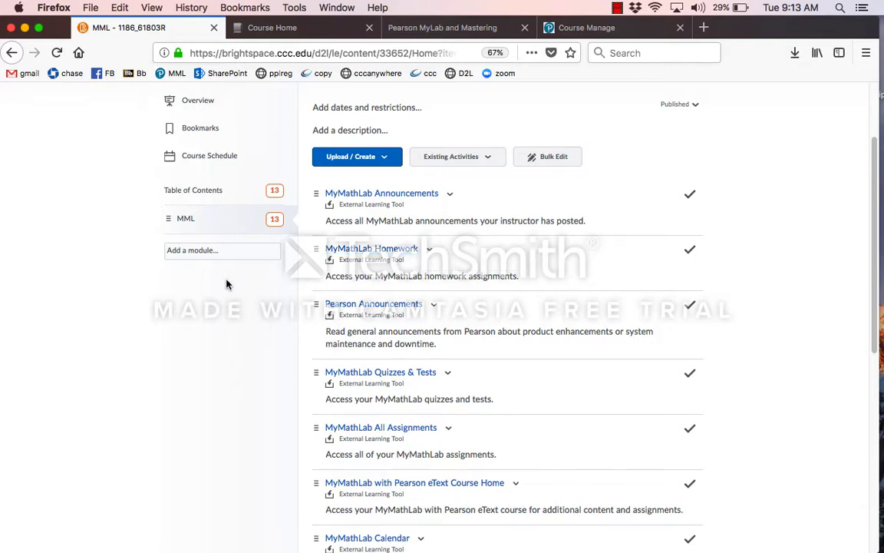
left_click(379, 254)
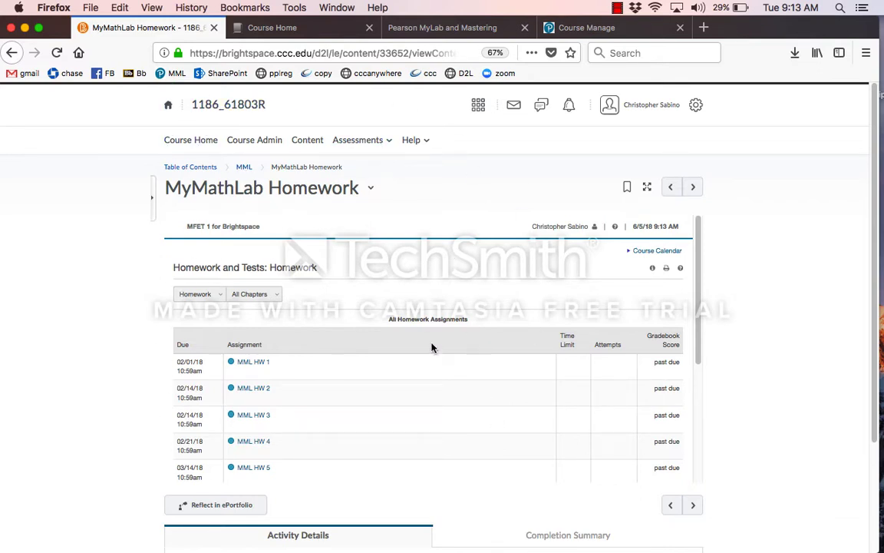
scroll(419, 335, "down", 3)
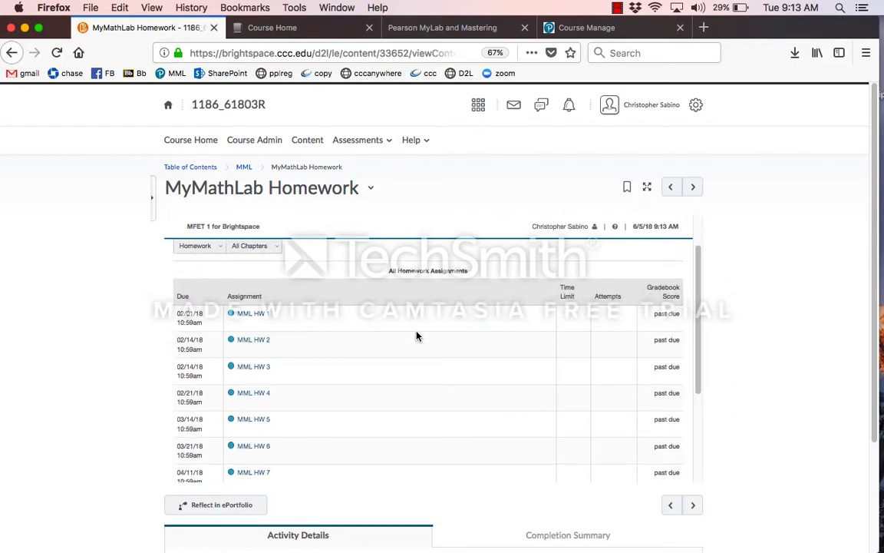
left_click(256, 315)
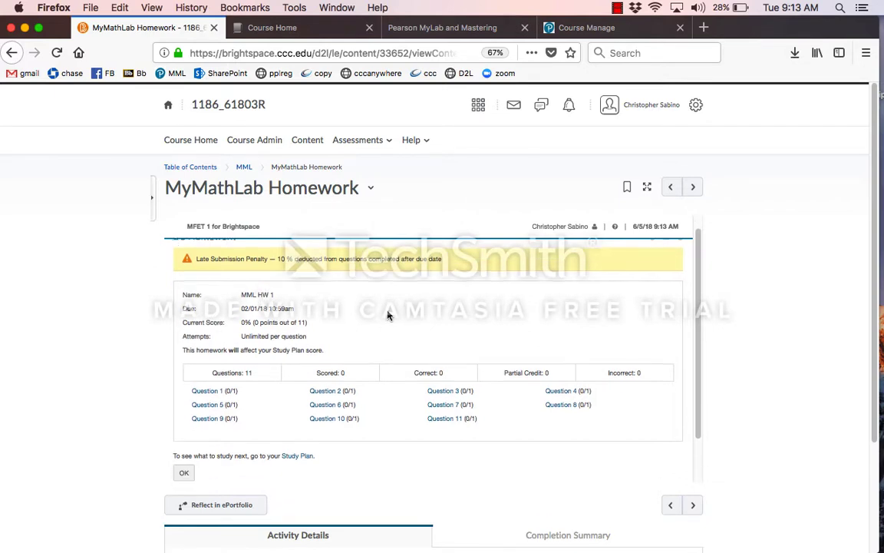
left_click(211, 394)
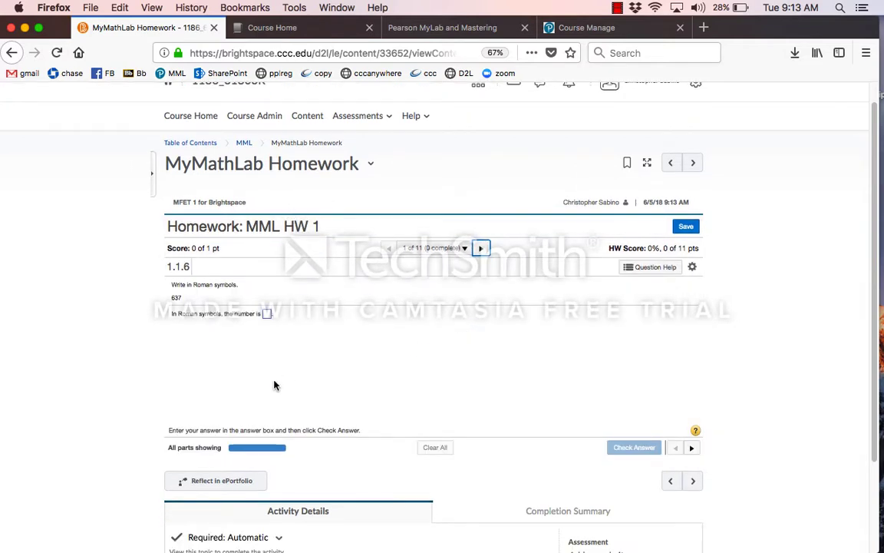
scroll(275, 386, "up", 1)
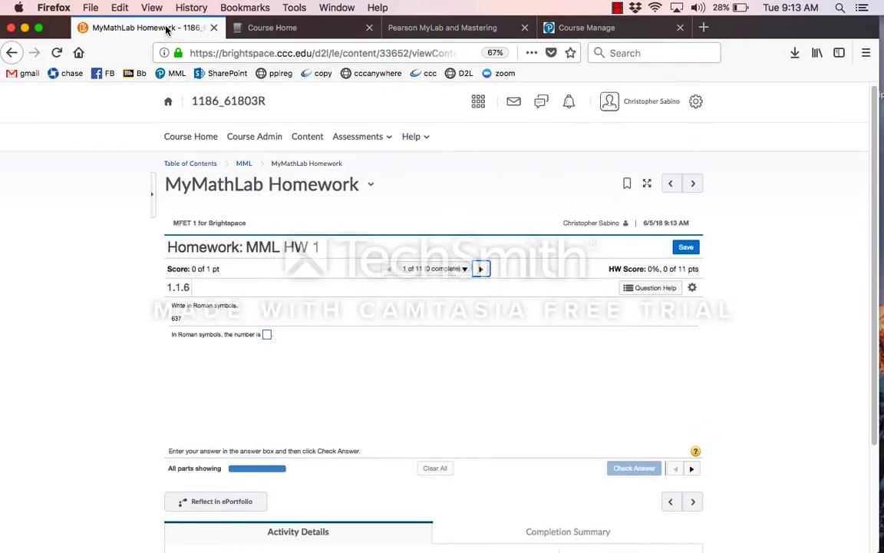
scroll(431, 295, "down", 5)
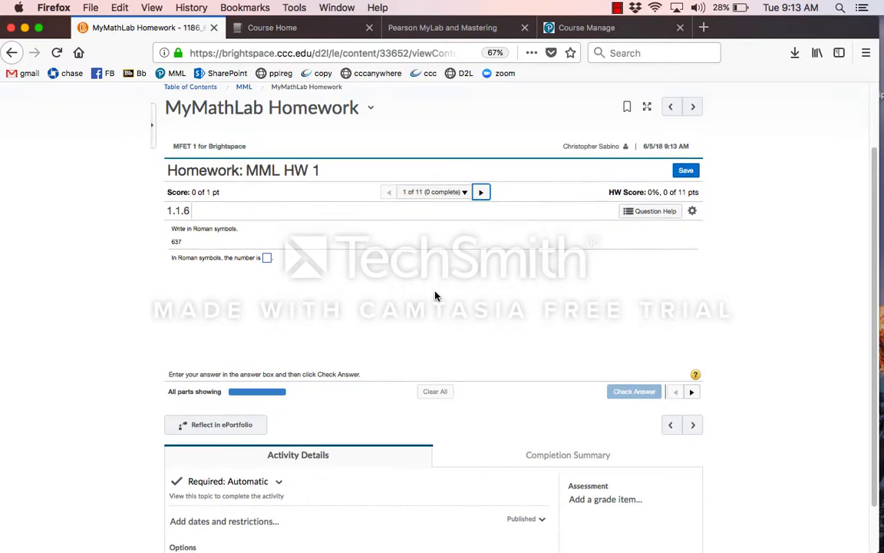
scroll(465, 302, "up", 1)
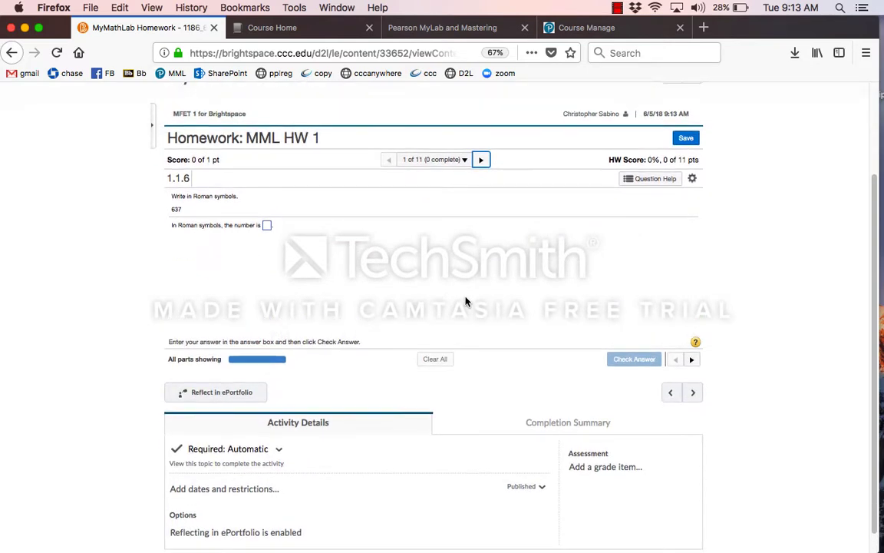
scroll(447, 301, "up", 3)
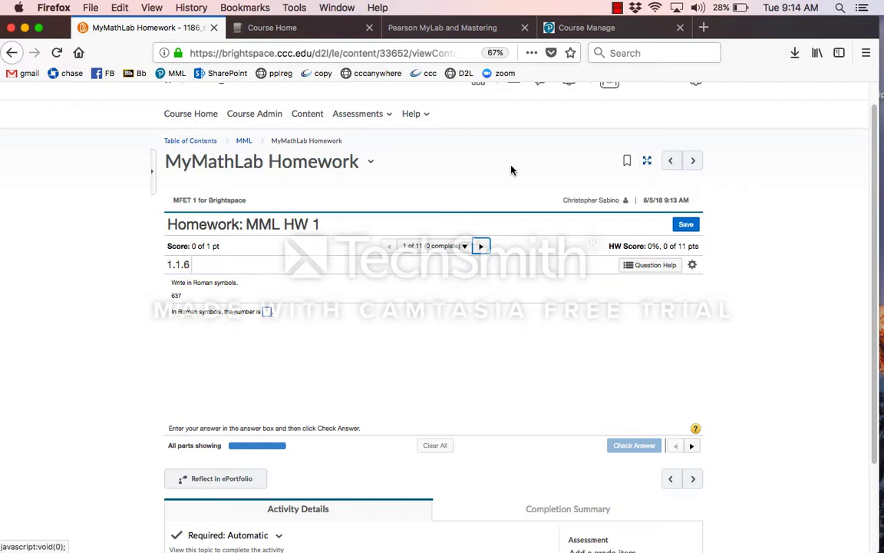
View the MyMathLab Homework topic in a separate full-screen window, close that window and leave the homework for the MML module
left_click(648, 161)
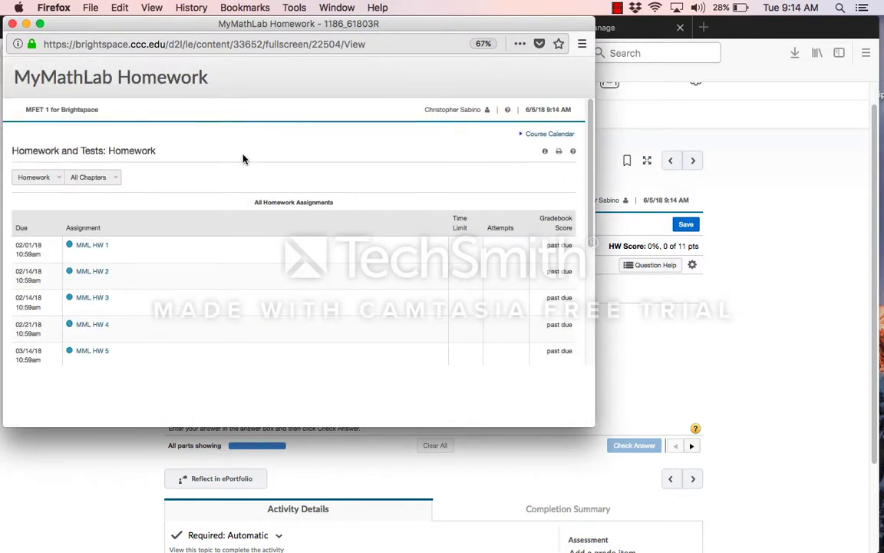
scroll(231, 183, "down", 2)
scroll(231, 184, "up", 2)
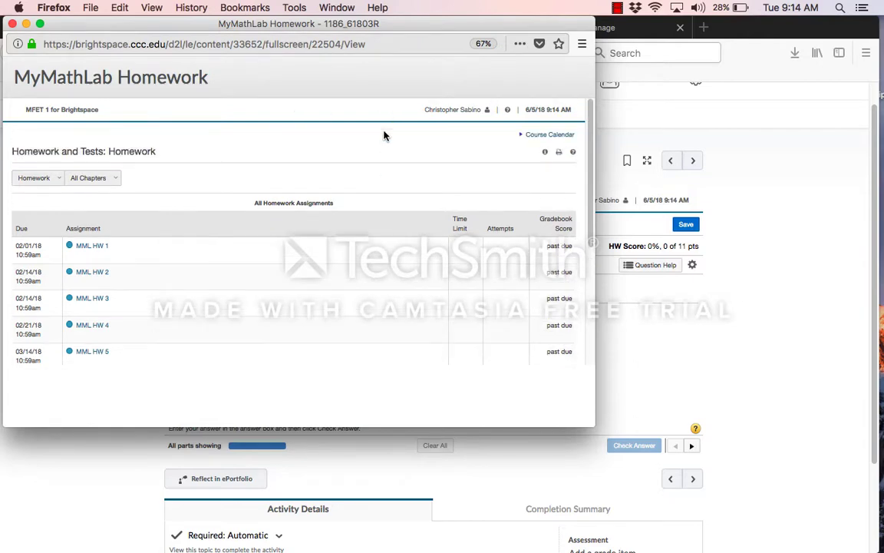
left_click(11, 23)
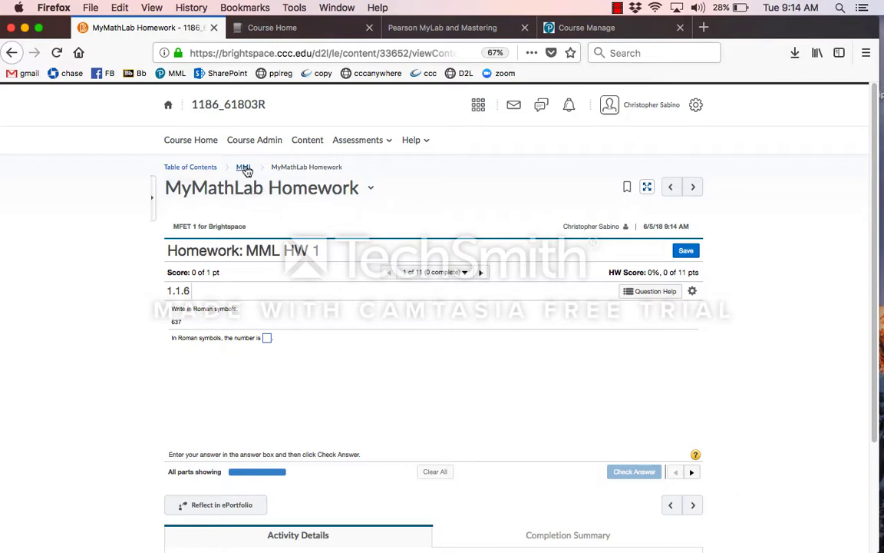
left_click(245, 168)
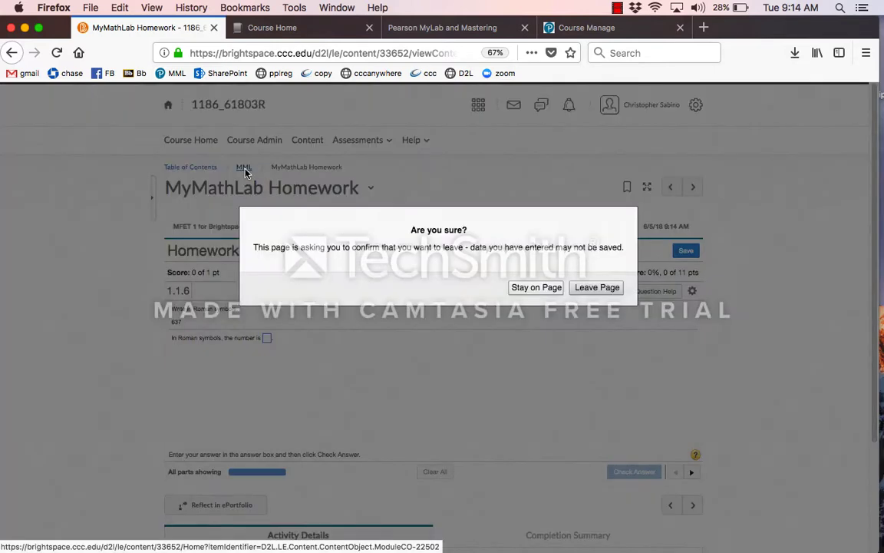
left_click(604, 288)
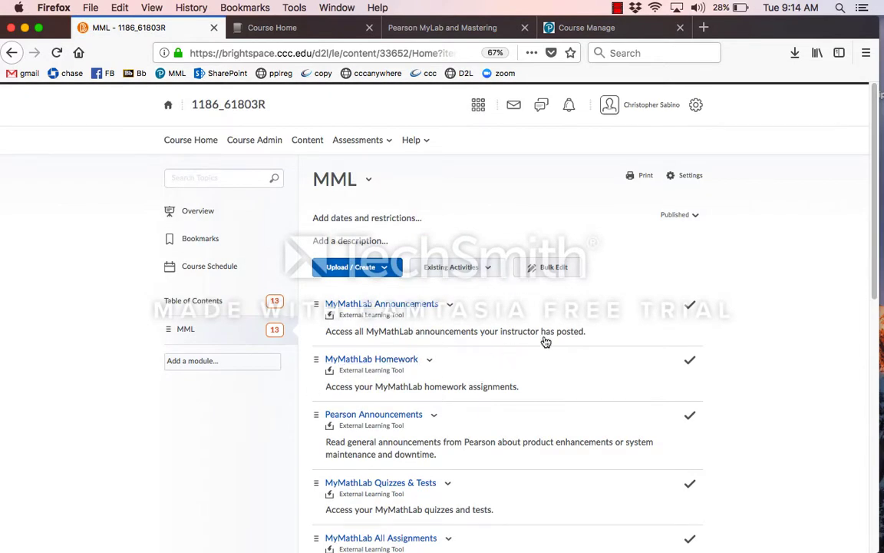
Open the MyMathLab Pearson eText topic from the MML module and return to the module's topic list
scroll(540, 318, "down", 5)
scroll(542, 318, "down", 4)
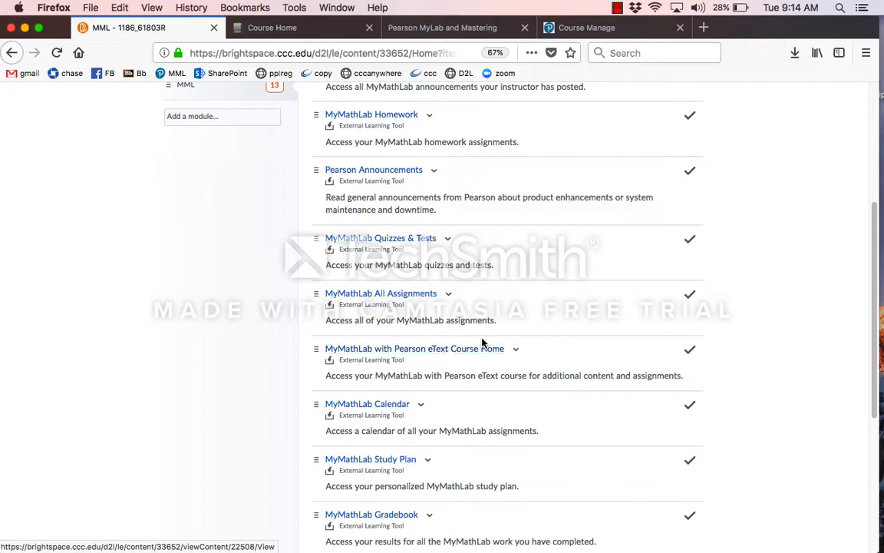
scroll(482, 343, "down", 2)
scroll(482, 343, "down", 4)
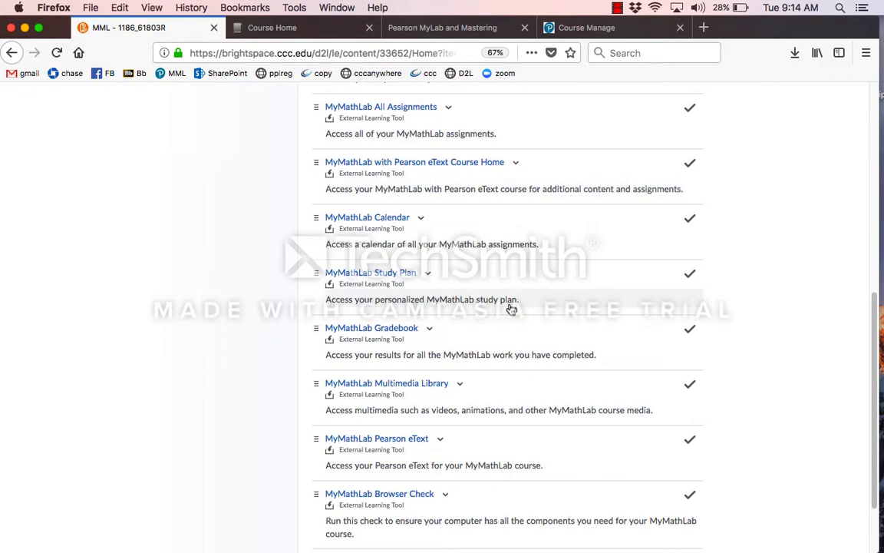
left_click(407, 445)
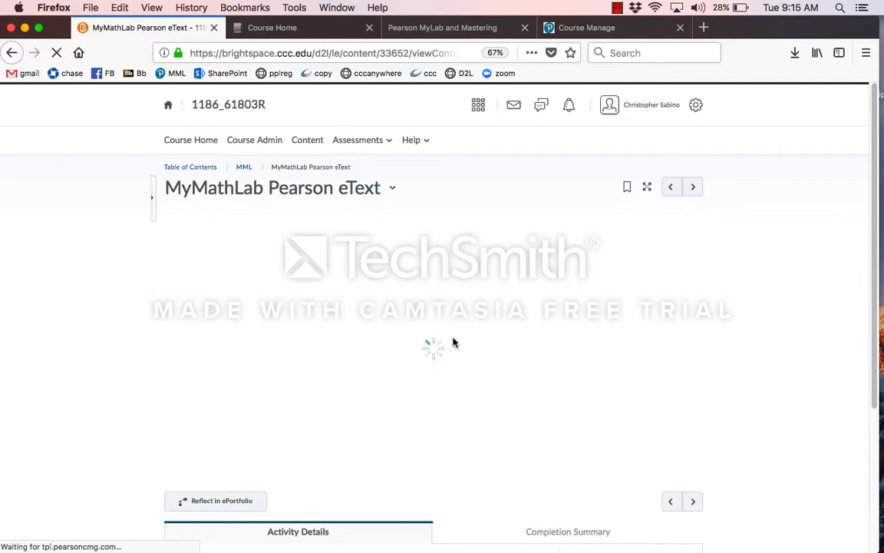
left_click(392, 188)
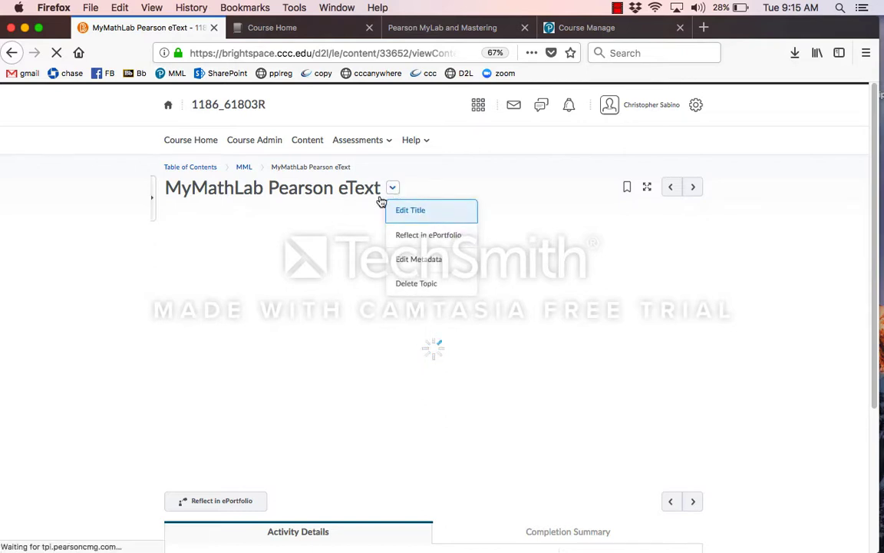
left_click(285, 288)
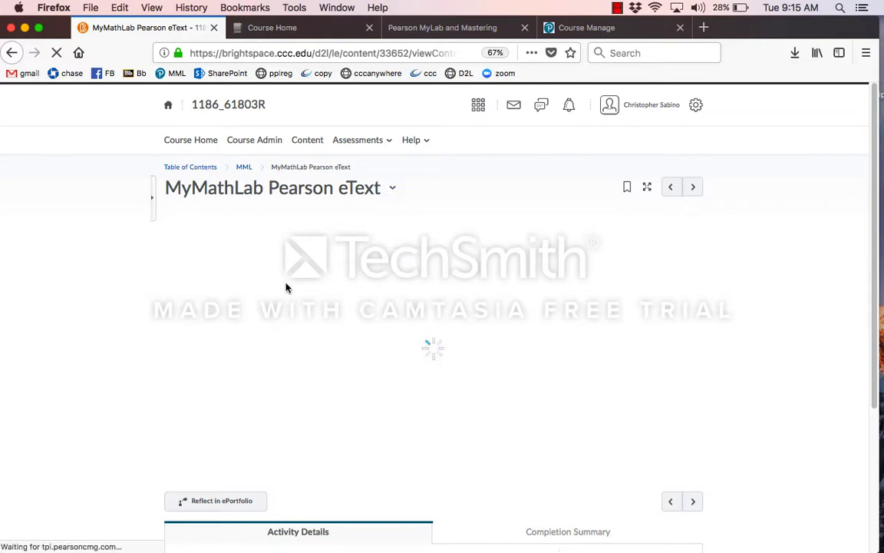
left_click(246, 169)
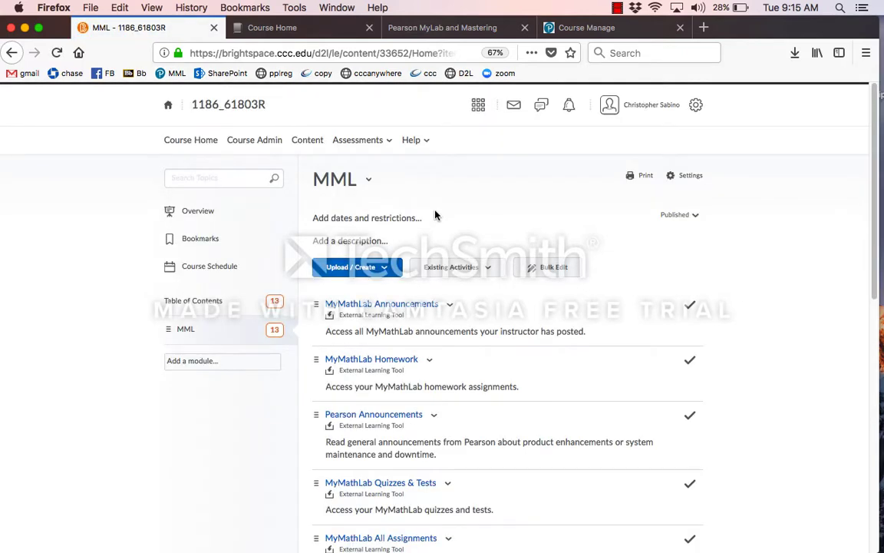
Edit the MyMathLab Pearson eText topic's properties in place and set it to open as an external resource
scroll(508, 311, "down", 5)
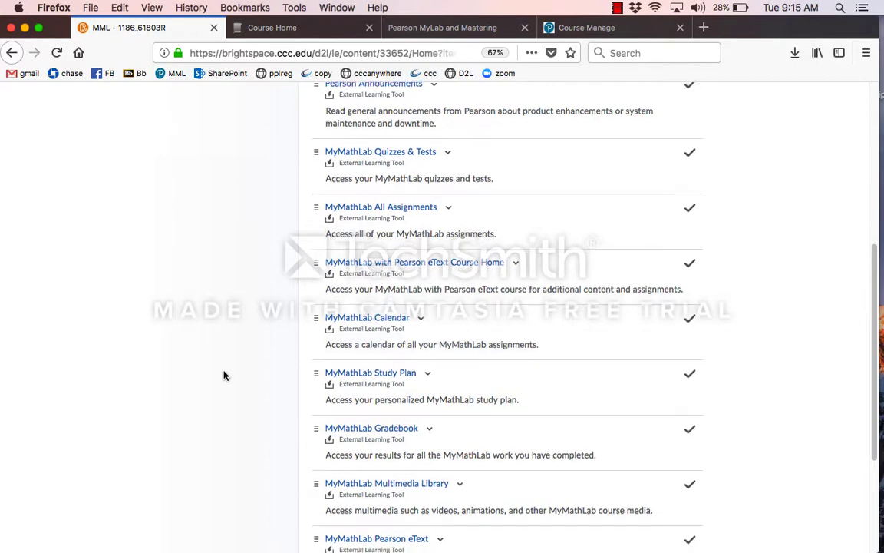
scroll(224, 374, "down", 2)
left_click(442, 412)
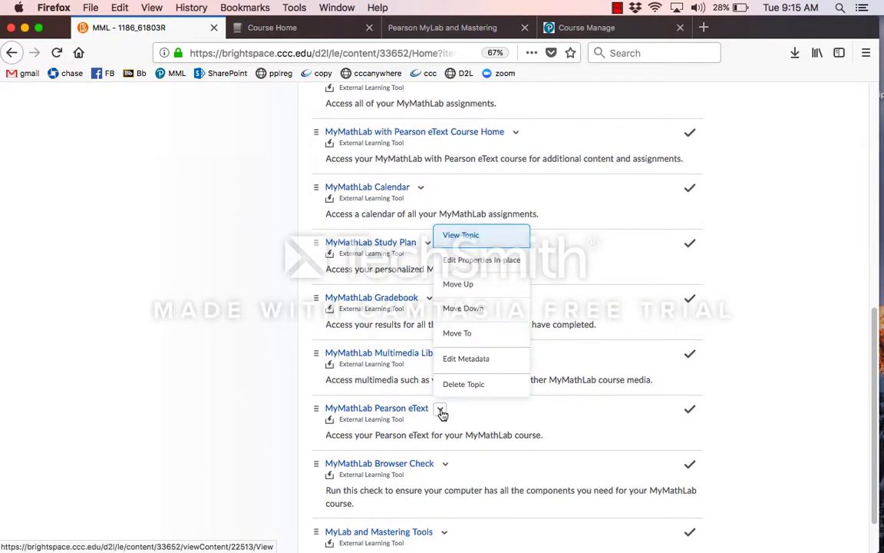
left_click(477, 259)
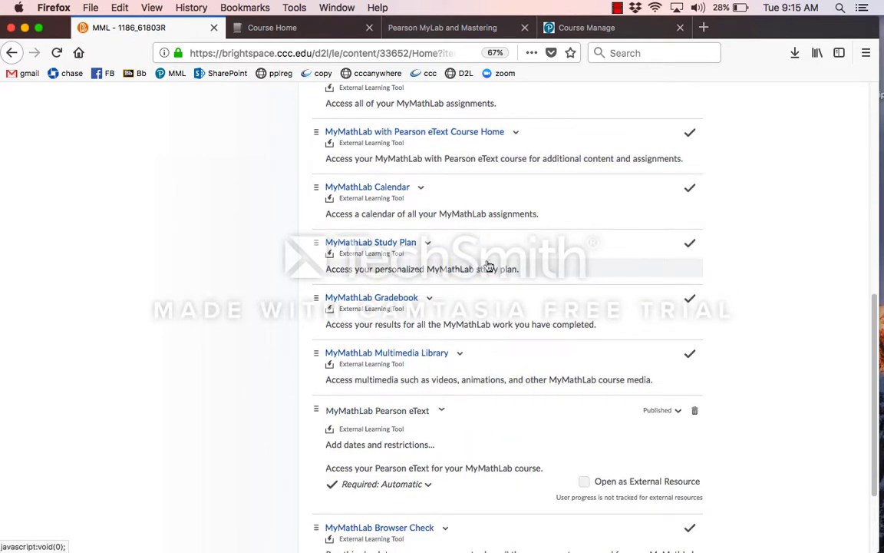
scroll(568, 337, "down", 2)
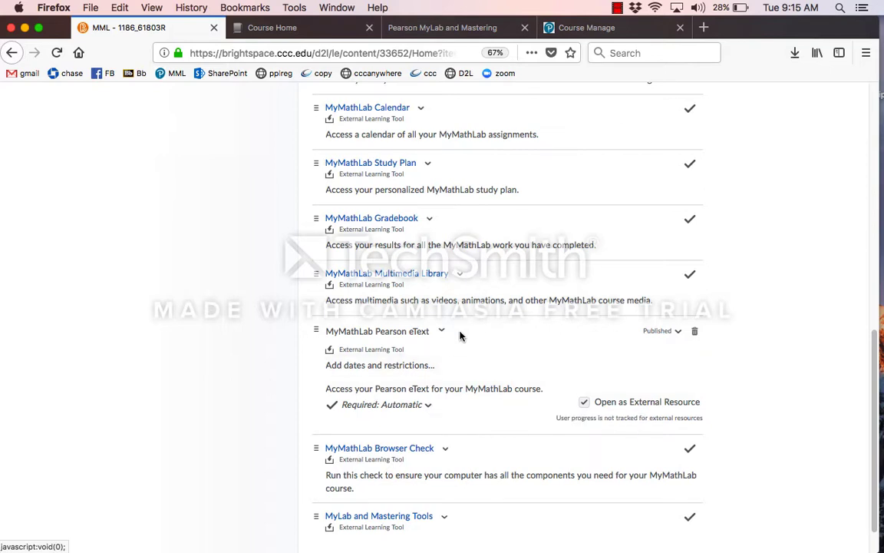
Edit the MyMathLab with Pearson eText Course Home topic's properties in place, setting it to open as an external resource with Published status
scroll(461, 336, "up", 5)
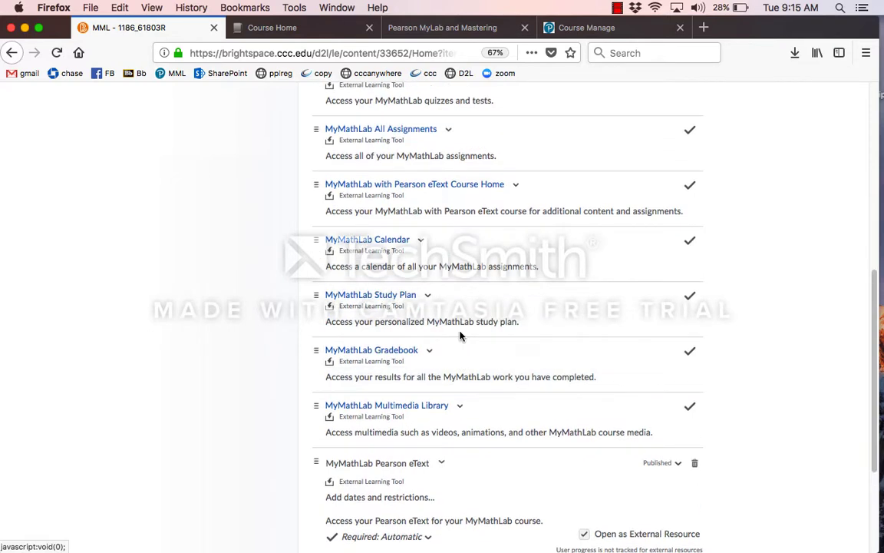
scroll(460, 335, "up", 3)
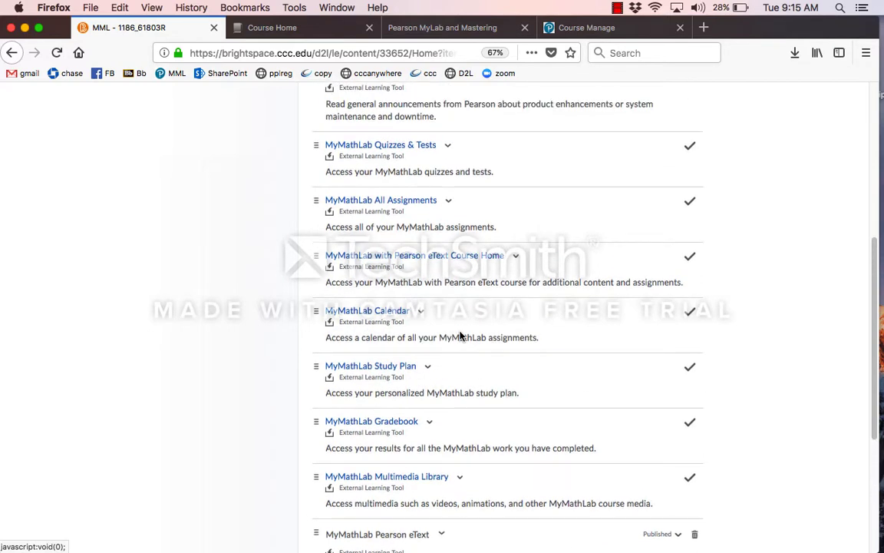
left_click(516, 258)
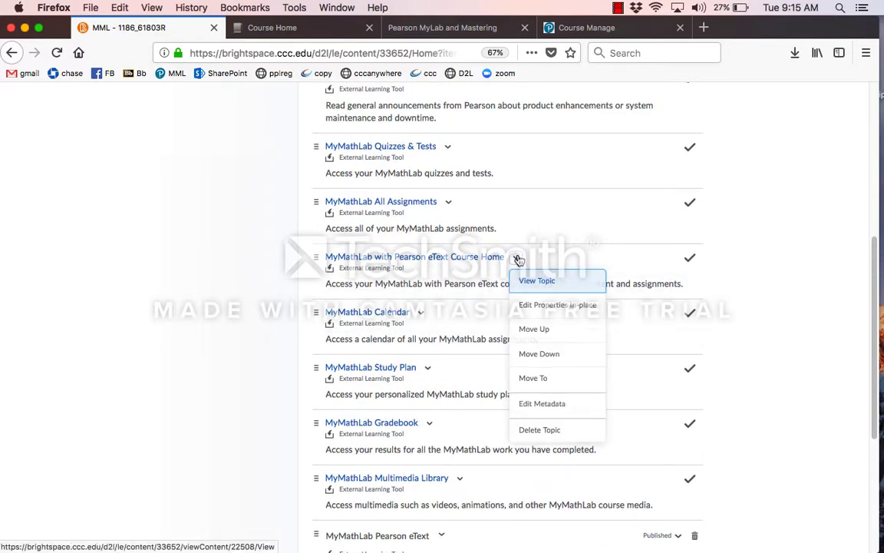
left_click(549, 305)
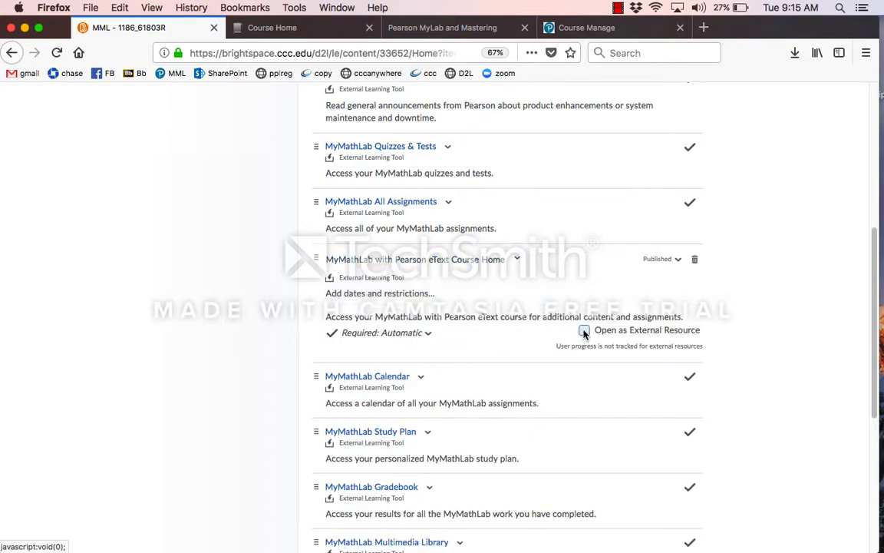
left_click(678, 260)
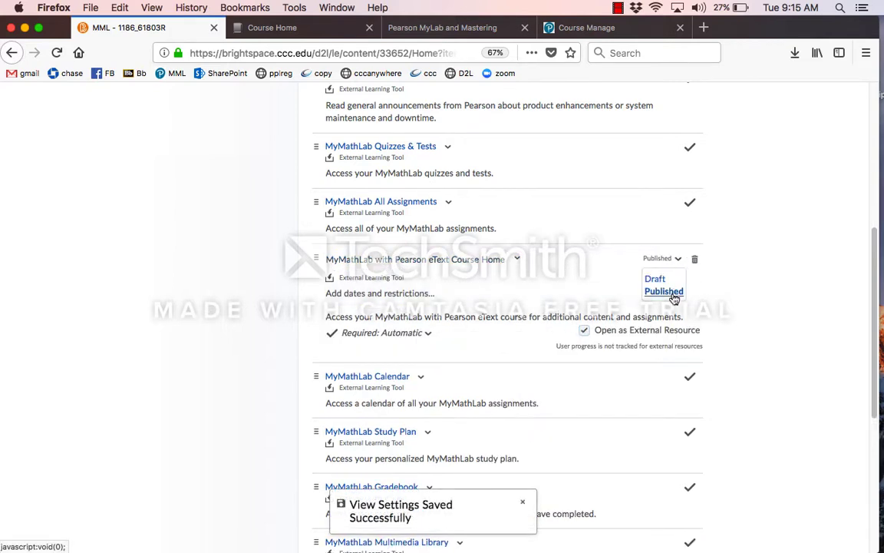
left_click(674, 299)
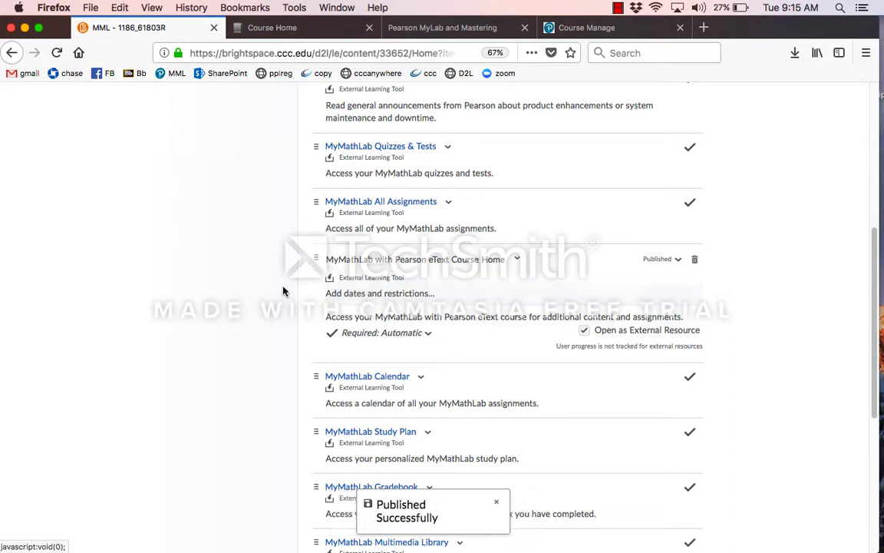
Reload the MML module, open the MyMathLab Pearson eText topic and allow Adobe Flash to run so the book loads
scroll(282, 291, "up", 8)
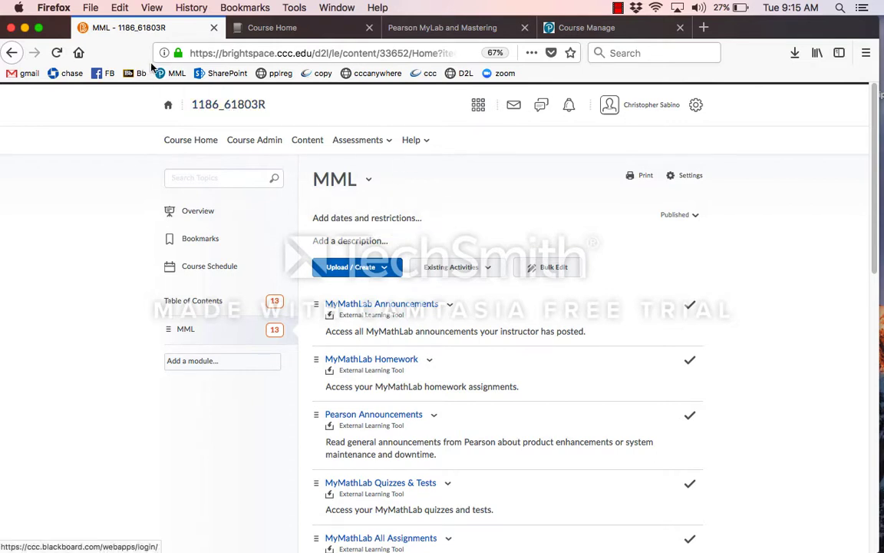
key("super+r")
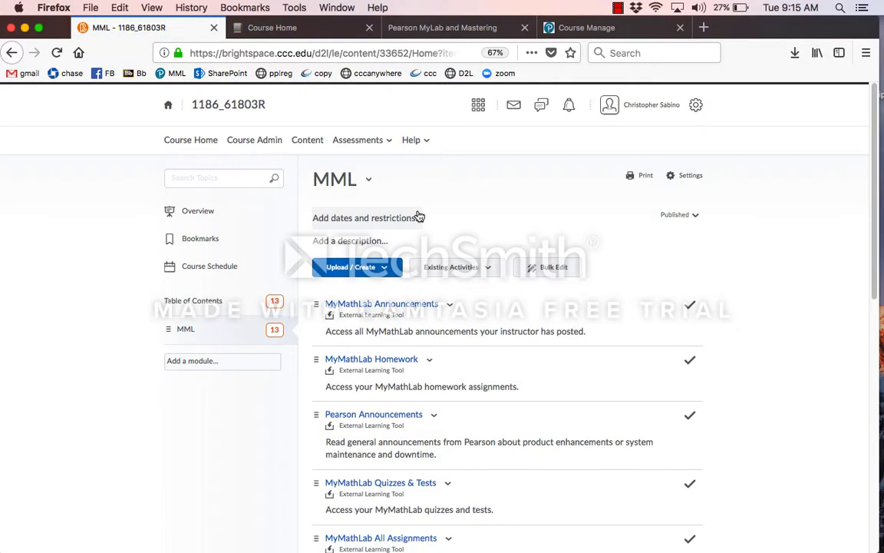
scroll(418, 218, "down", 10)
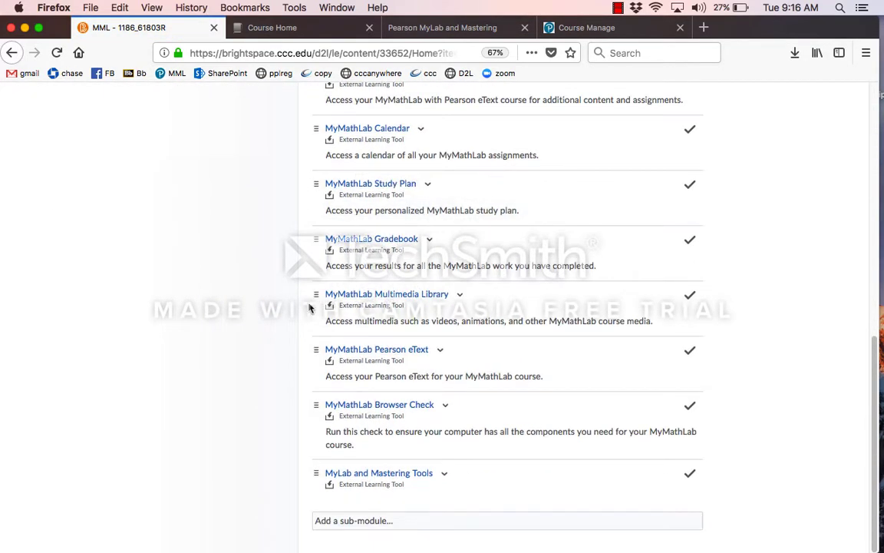
left_click(389, 351)
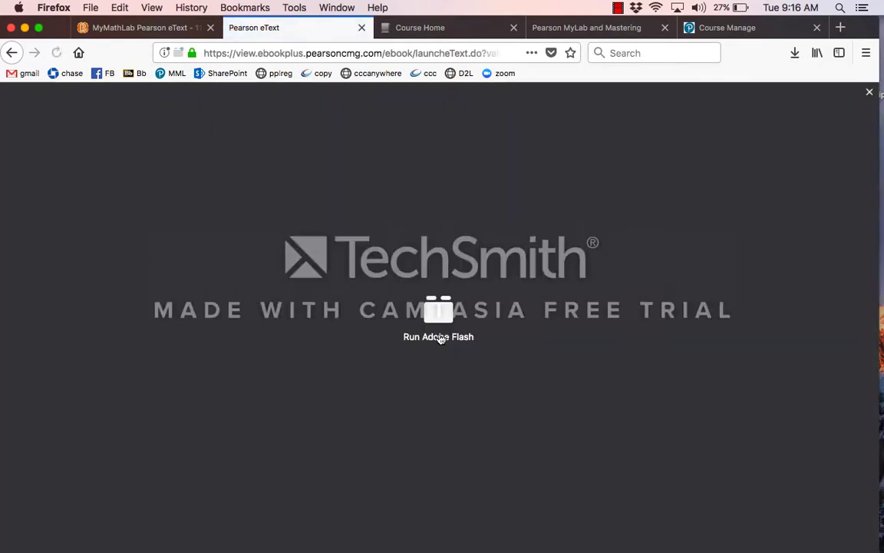
left_click(438, 336)
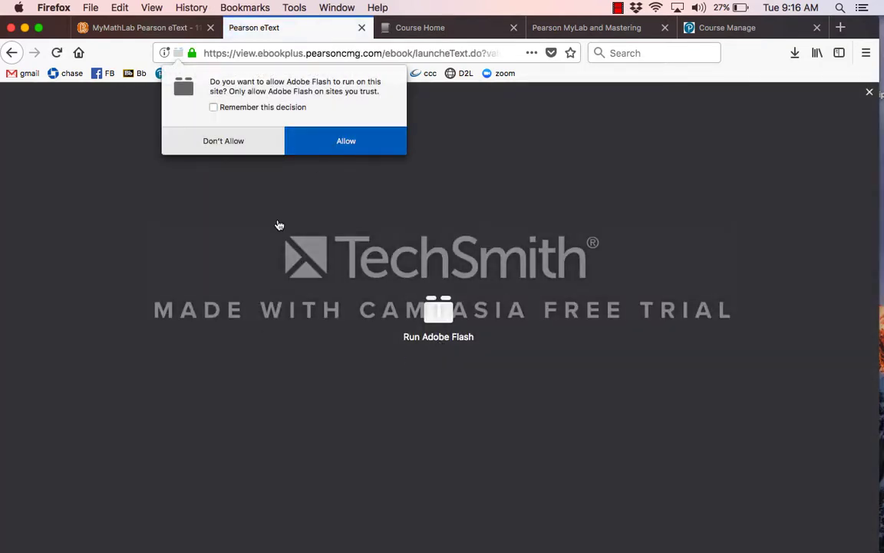
left_click(338, 146)
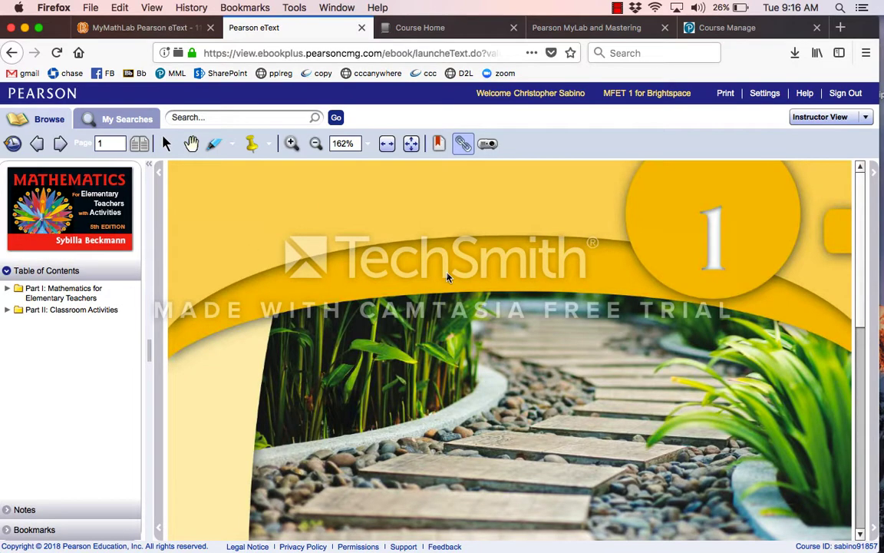
Return to the MML module, open the MyMathLab with Pearson eText Course Home topic and view the launched MyLab Math course home
left_click(168, 29)
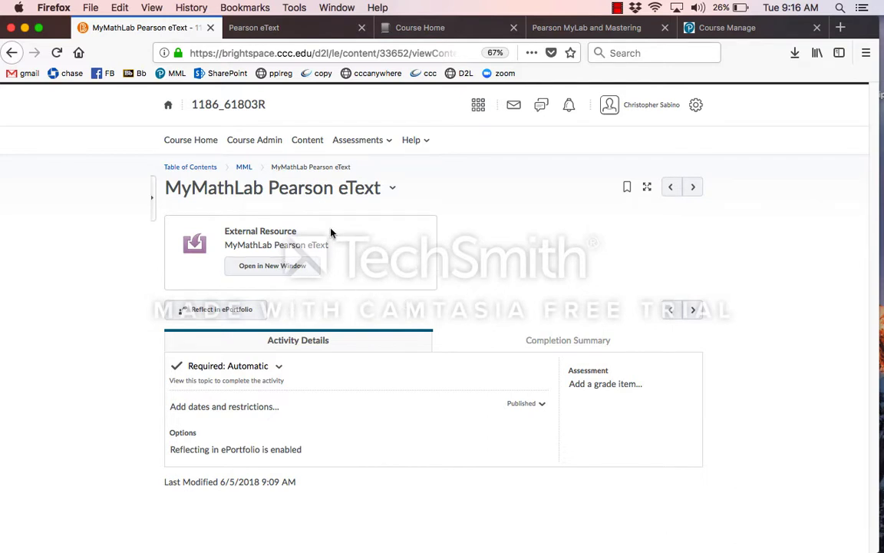
left_click(244, 169)
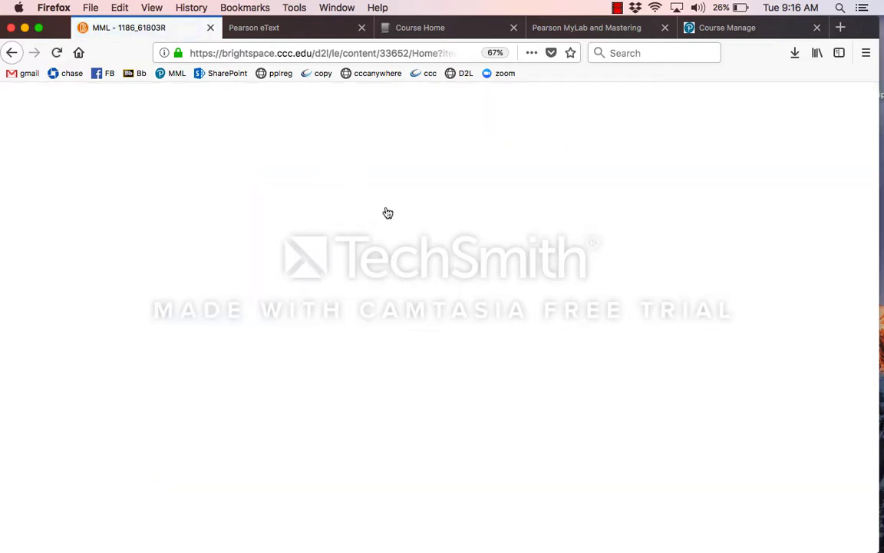
scroll(458, 232, "down", 5)
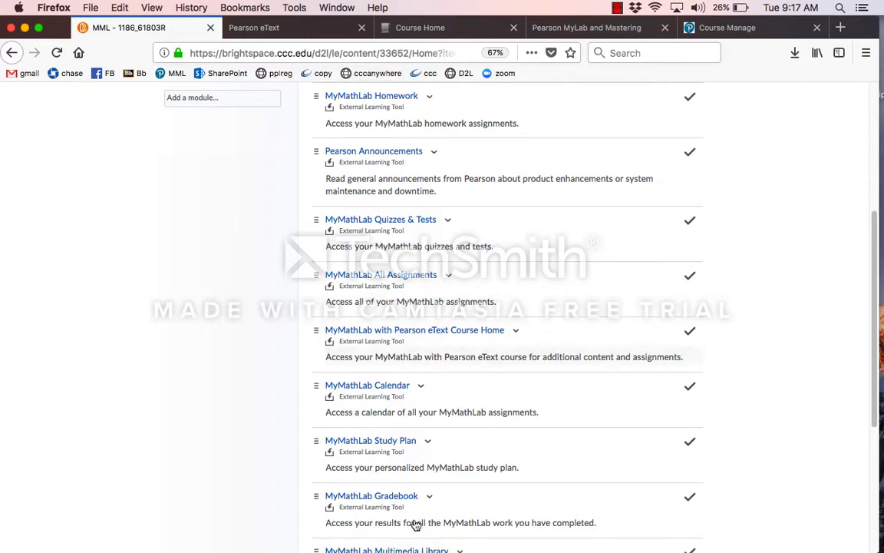
left_click(445, 331)
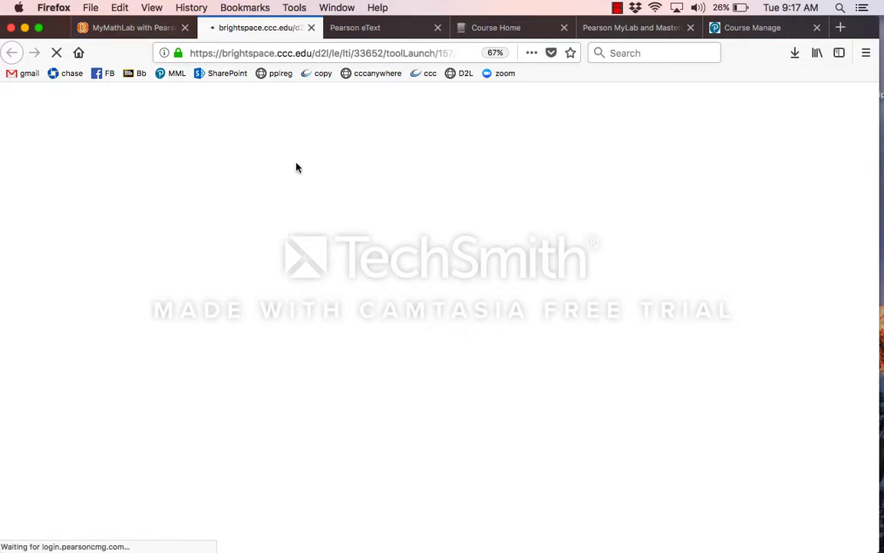
left_click(526, 30)
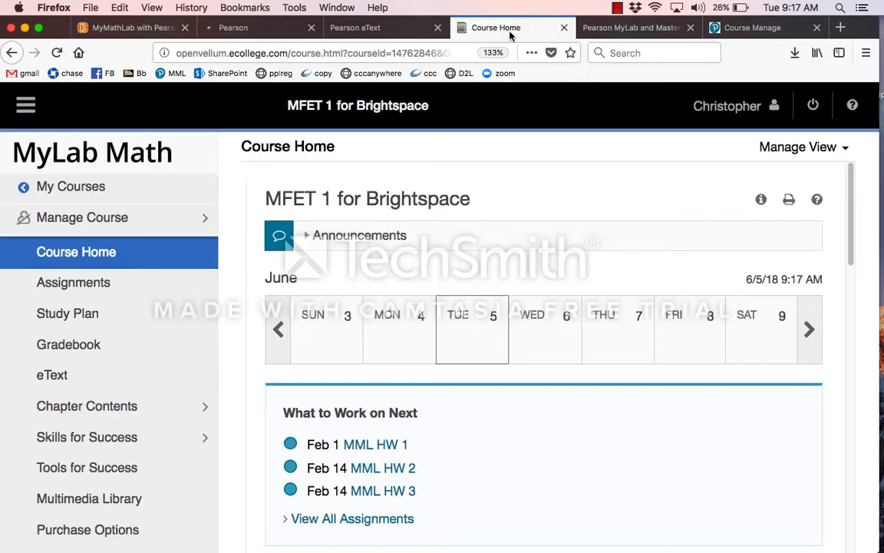
left_click(271, 27)
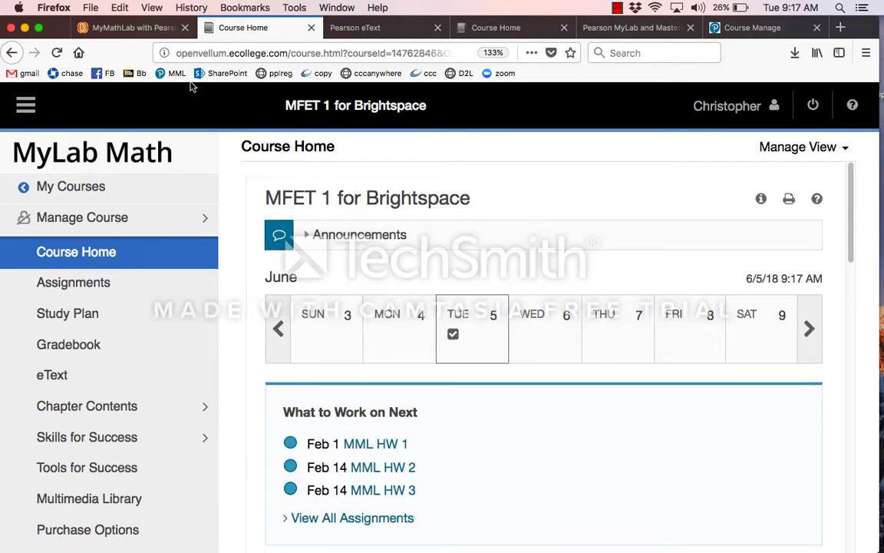
Go back to the MML module in Brightspace and look over its full list of MyMathLab topics
left_click(141, 28)
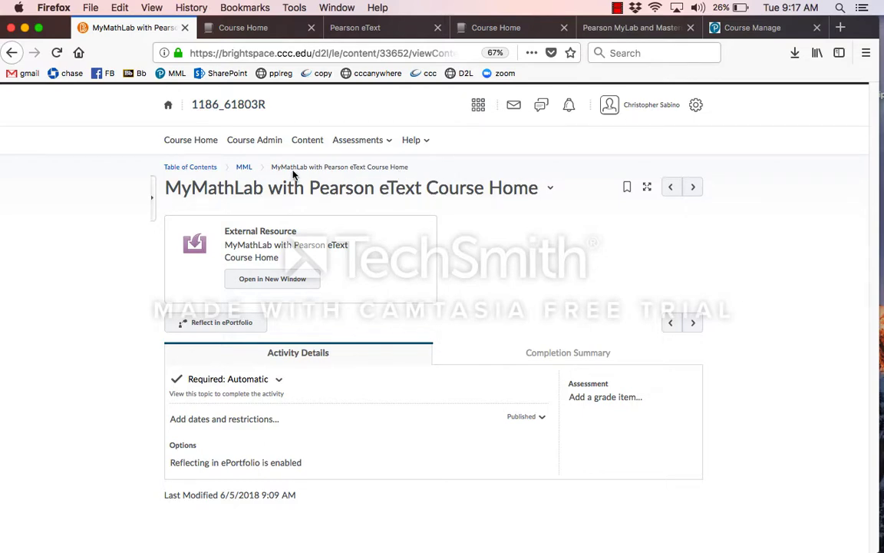
left_click(244, 168)
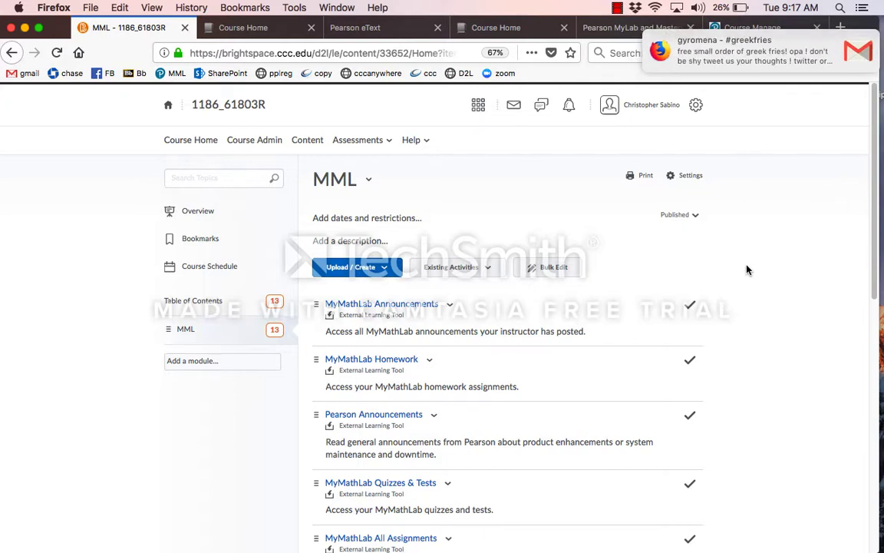
scroll(745, 271, "down", 5)
scroll(744, 271, "down", 5)
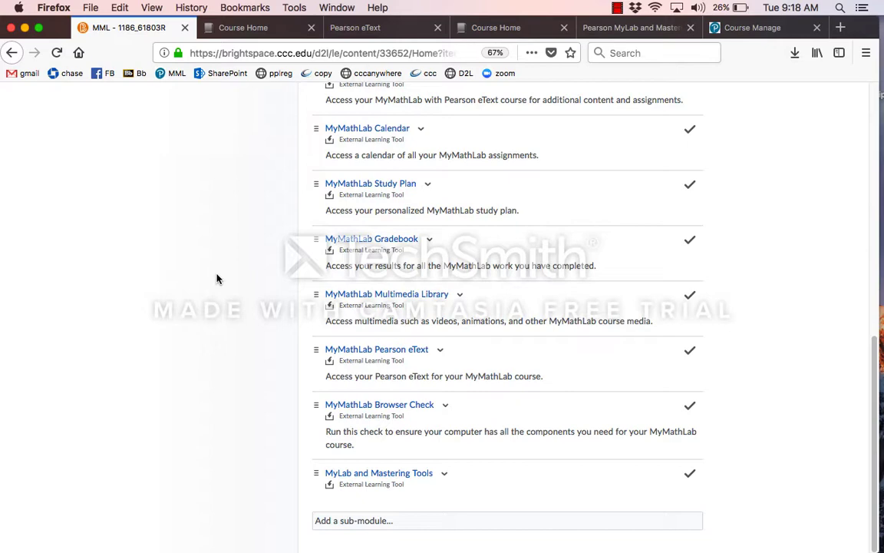
scroll(237, 283, "up", 10)
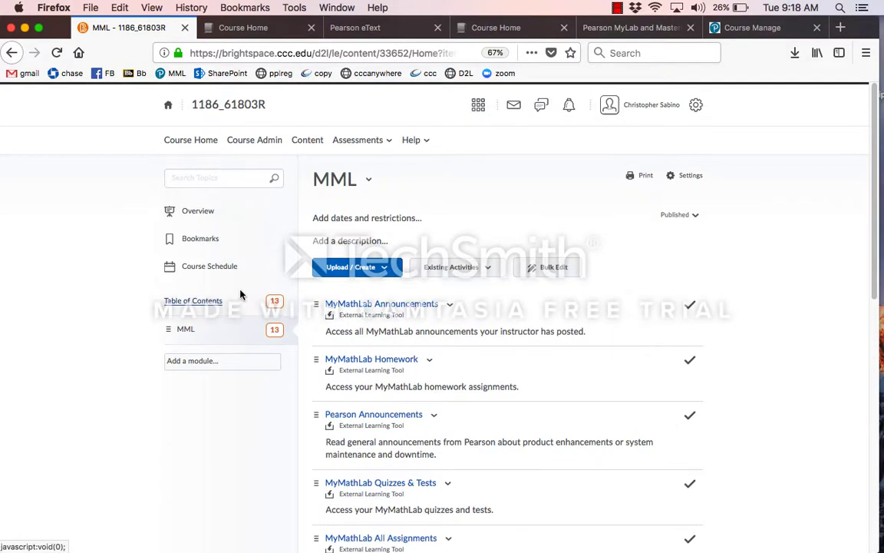